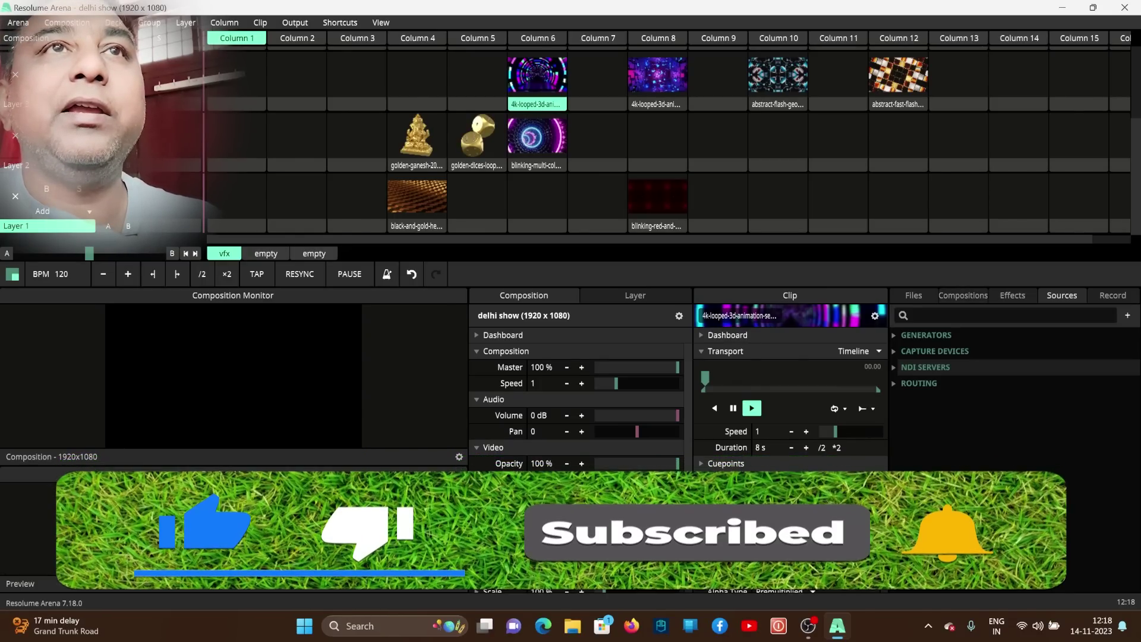
Step: Add a Solid Color clip to Column 4 of Layer 3, play it, and open Advanced Output
text(solid)
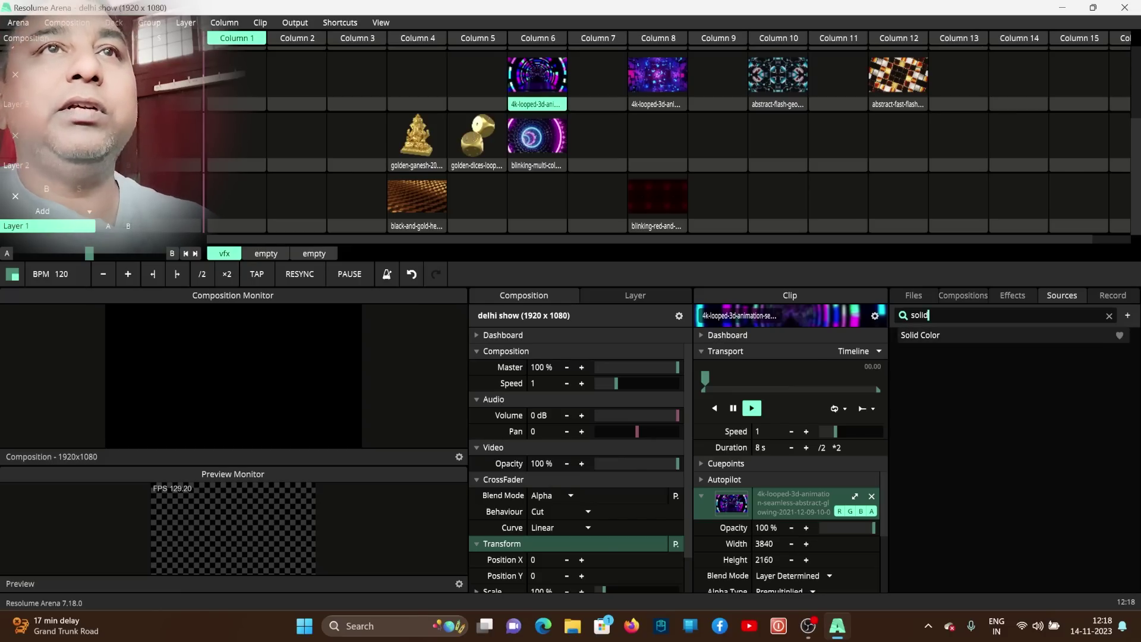
drag(920, 335, 416, 75)
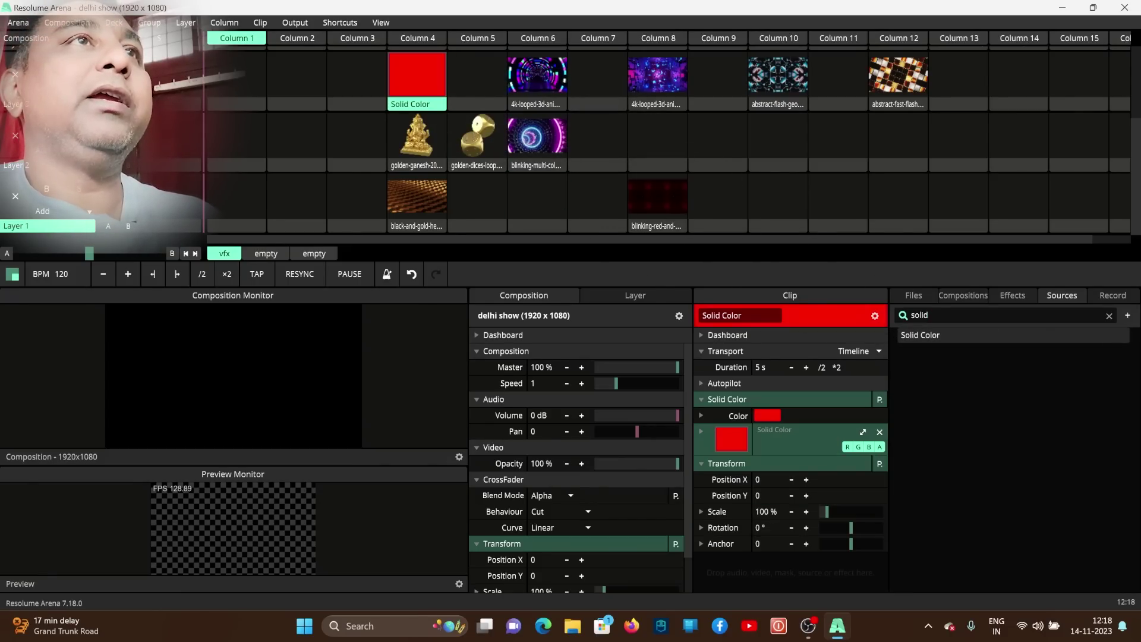
click(416, 75)
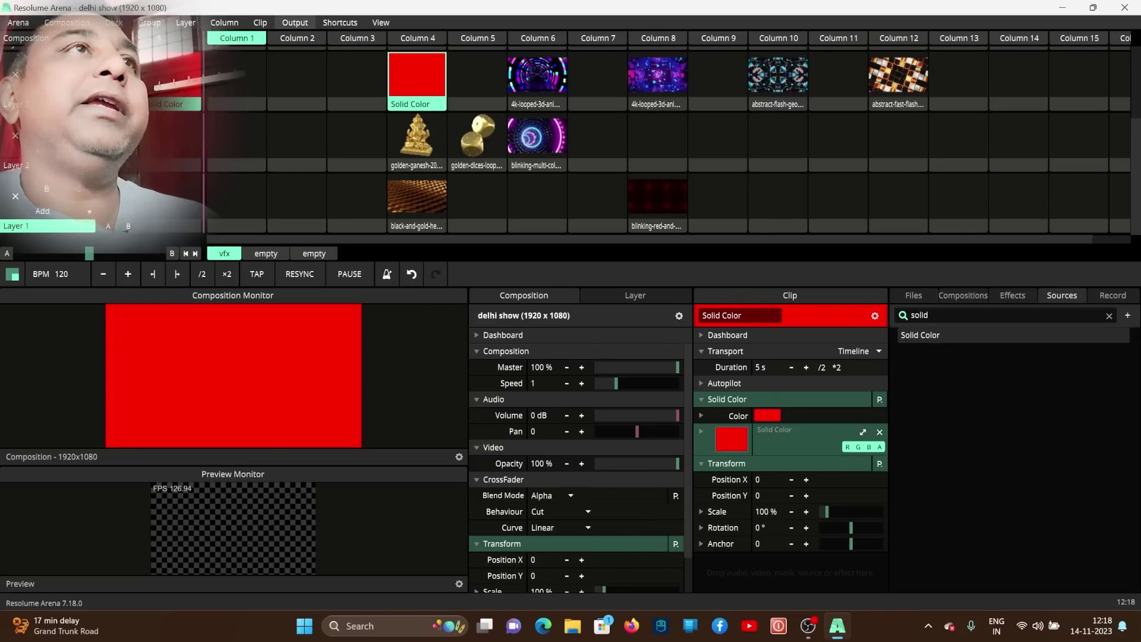
click(295, 23)
click(313, 135)
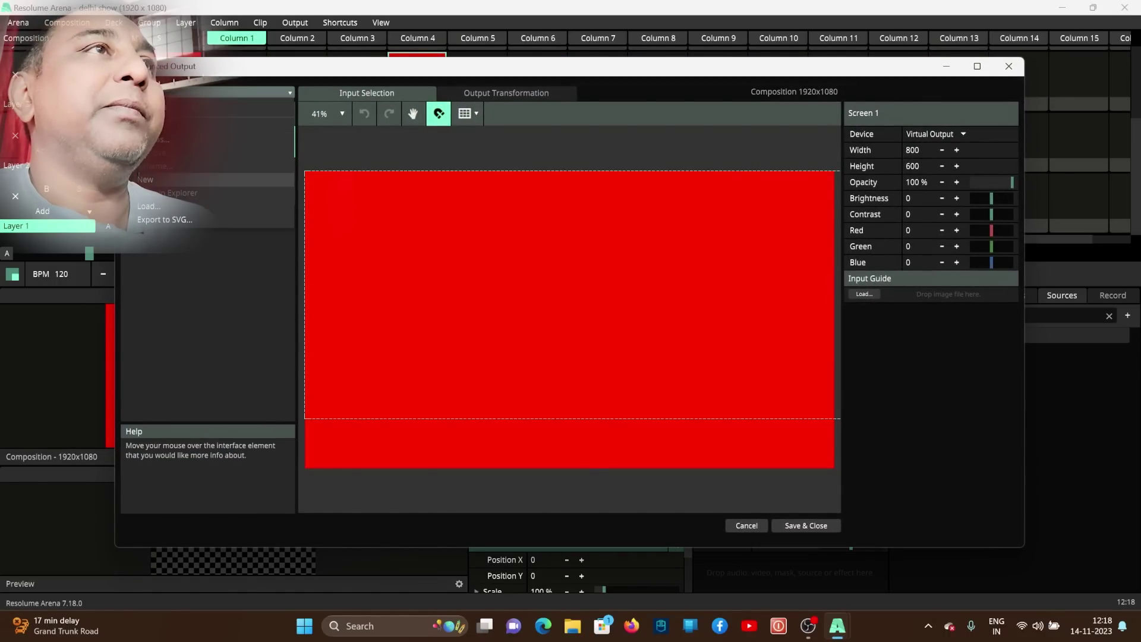
Step: Narrow Slice 1 to a left-edge strip about 191 wide
click(172, 165)
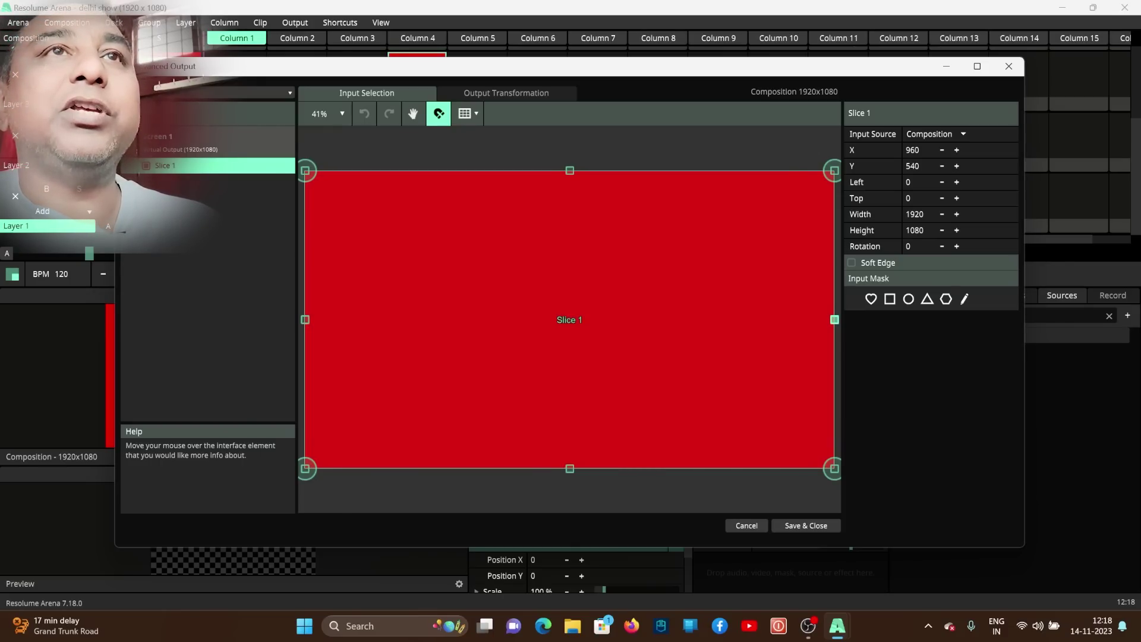
drag(834, 319, 357, 320)
click(506, 92)
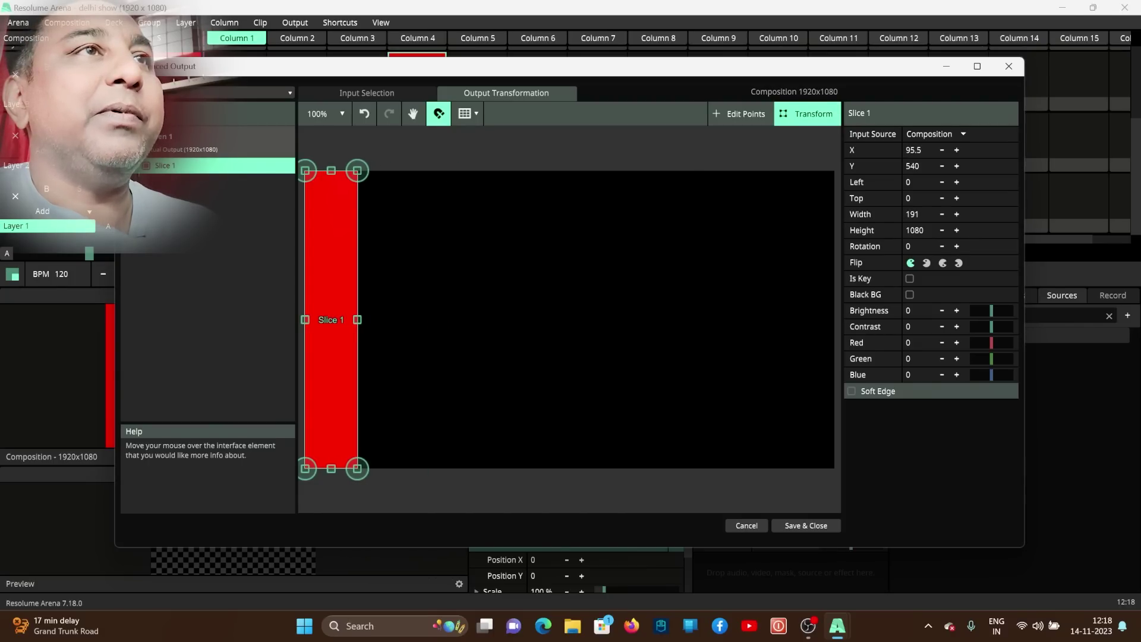
Step: Duplicate Slice 1 as Slice 2 and place it along the right edge
right_click(328, 321)
click(386, 334)
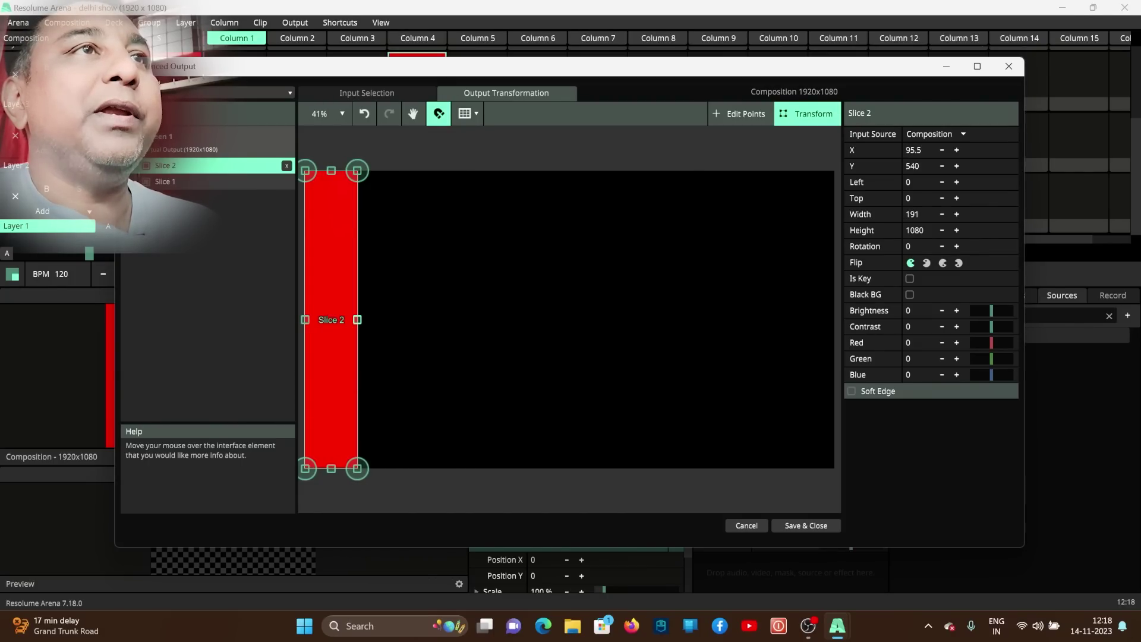
drag(331, 273, 808, 273)
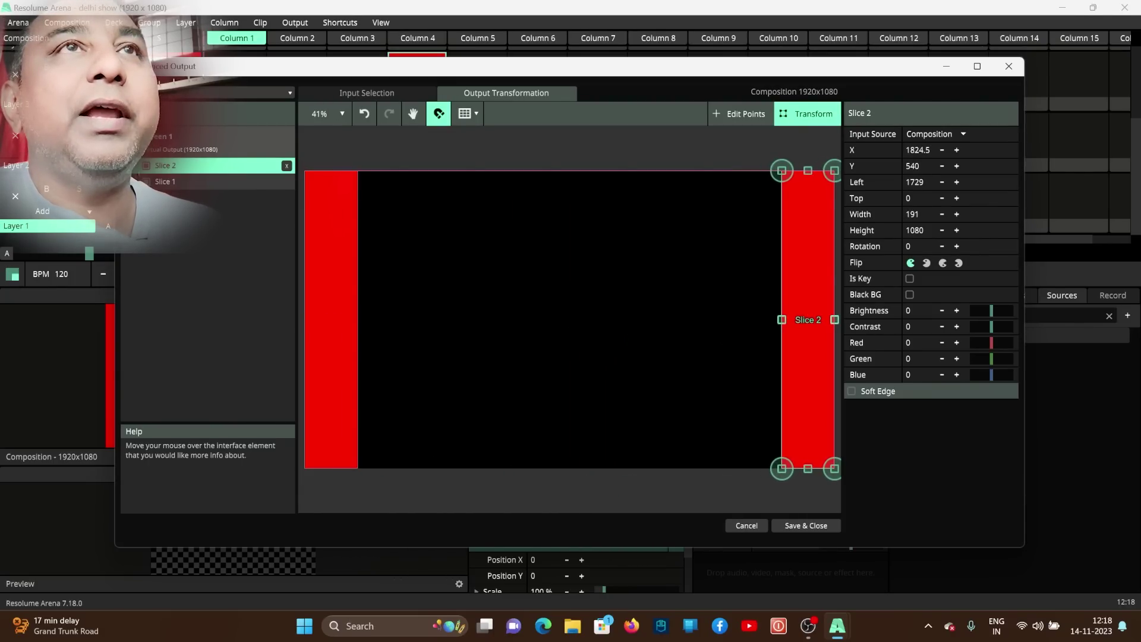
Step: Duplicate Slice 2 as Slice 3 and reshape it into a 349×147 bar at top left
right_click(796, 289)
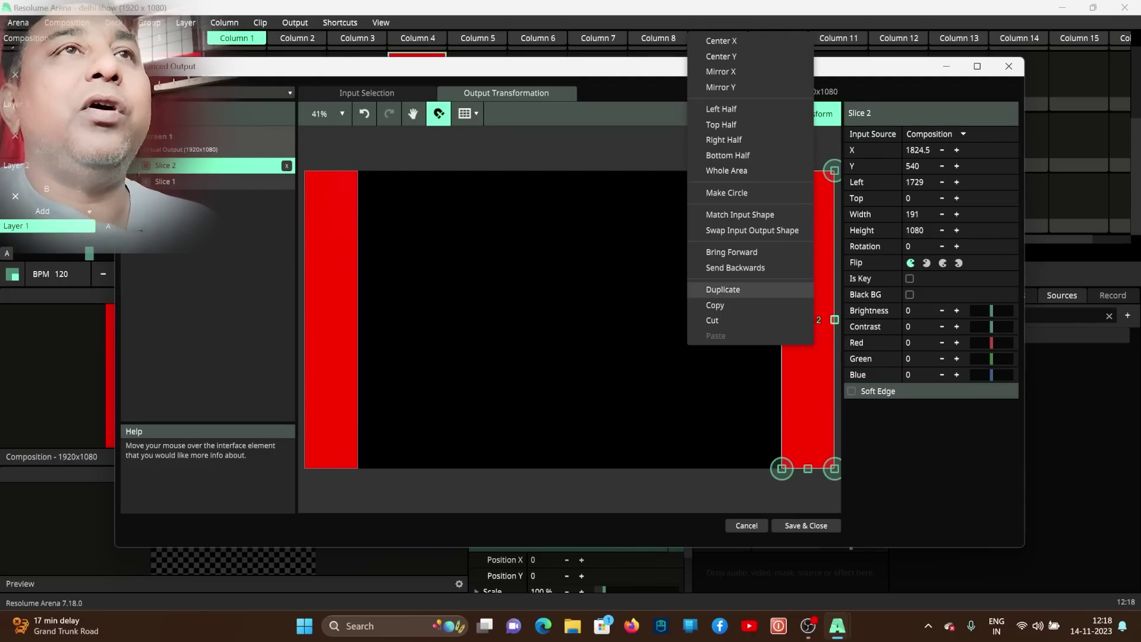
click(722, 289)
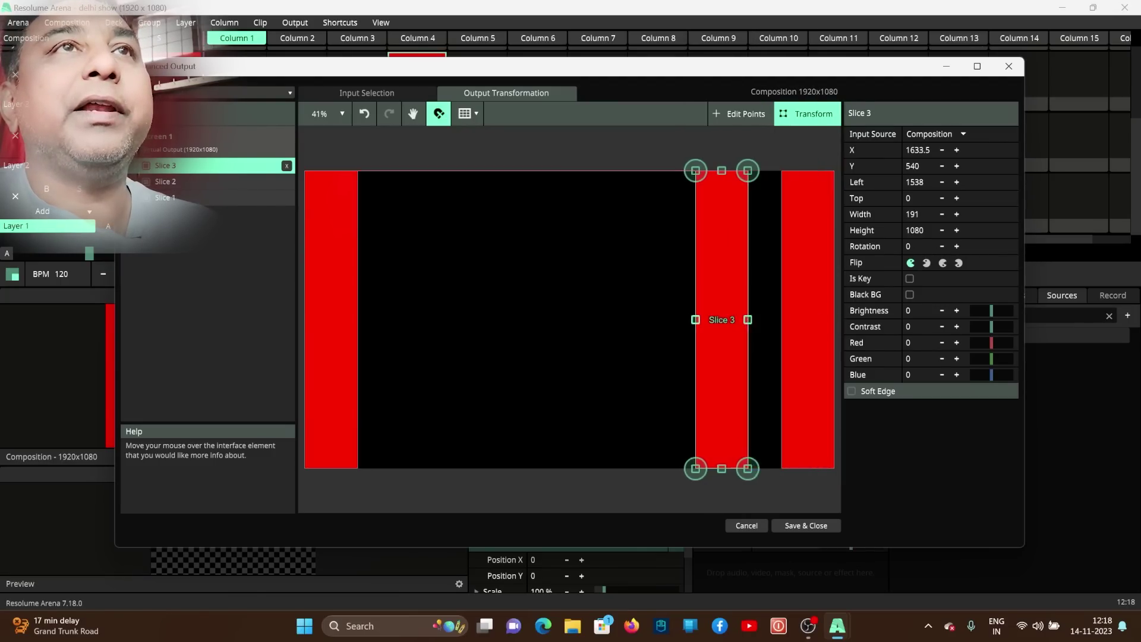
drag(723, 290, 384, 289)
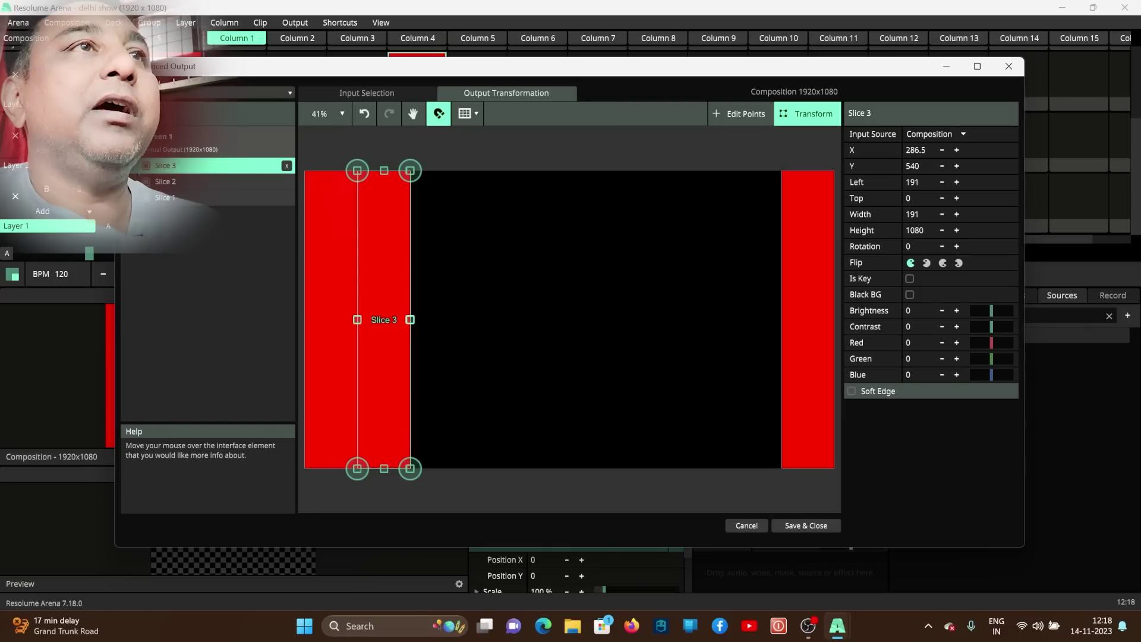
mouse_move(410, 319)
mouse_down()
mouse_move(524, 319)
mouse_move(438, 319)
mouse_move(453, 319)
mouse_up()
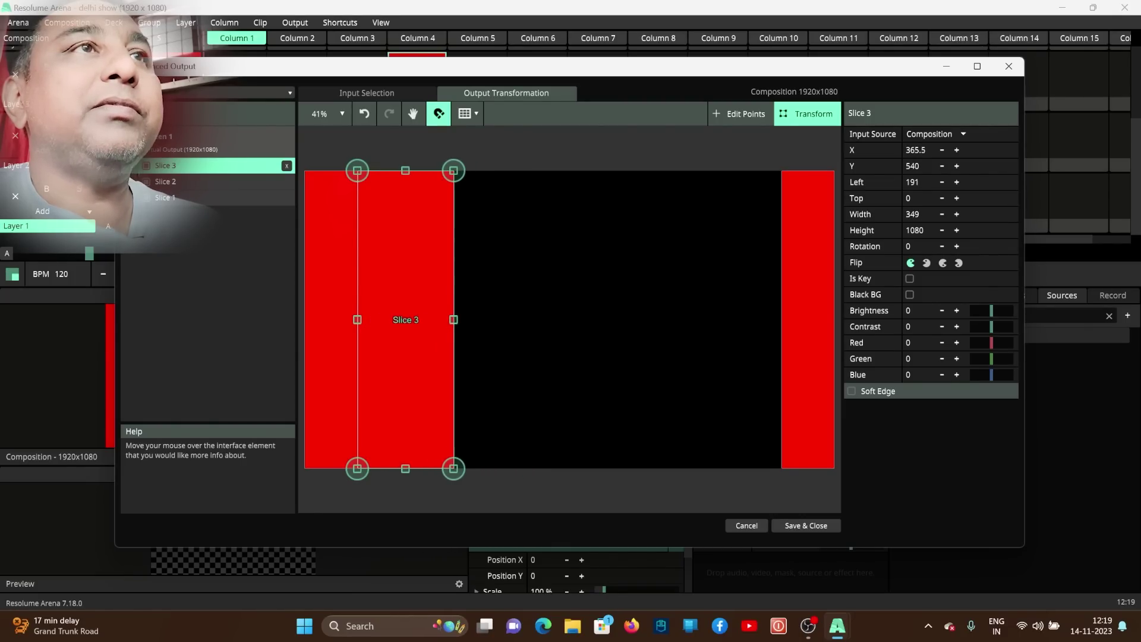
drag(405, 468, 406, 211)
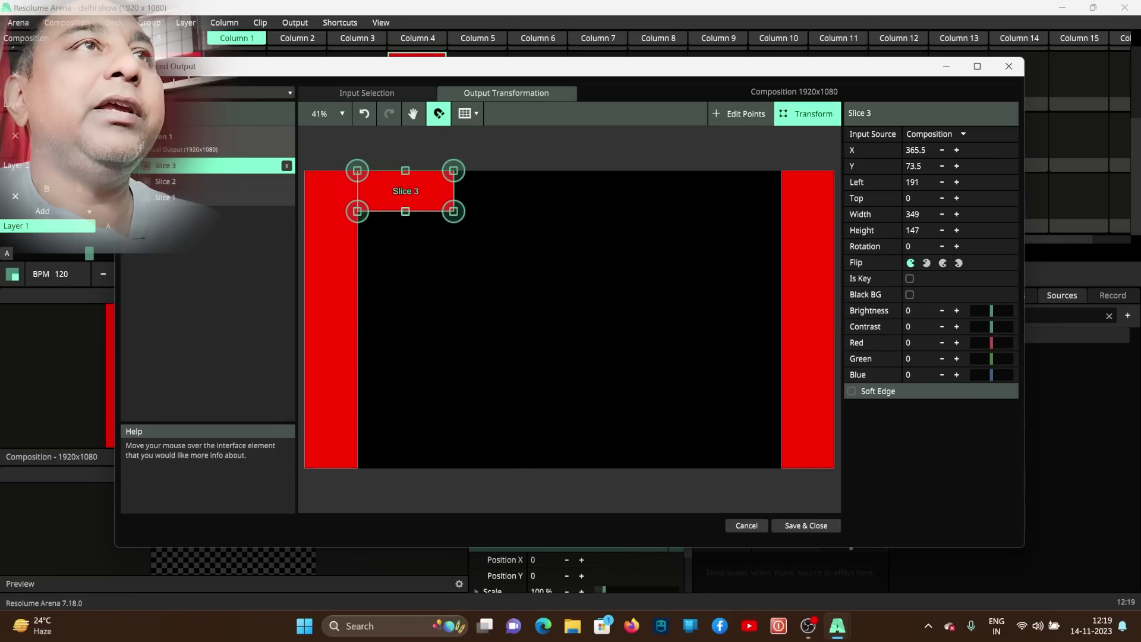
Step: Duplicate Slice 3 as Slice 4 and place it at the top right
right_click(402, 185)
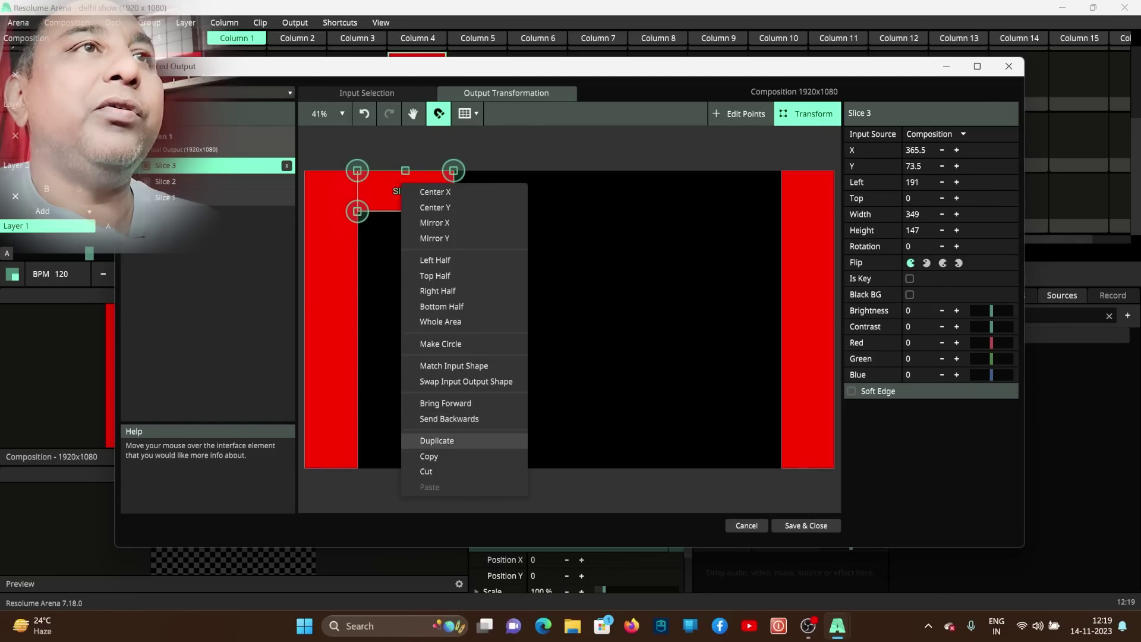
click(437, 440)
drag(405, 191, 734, 191)
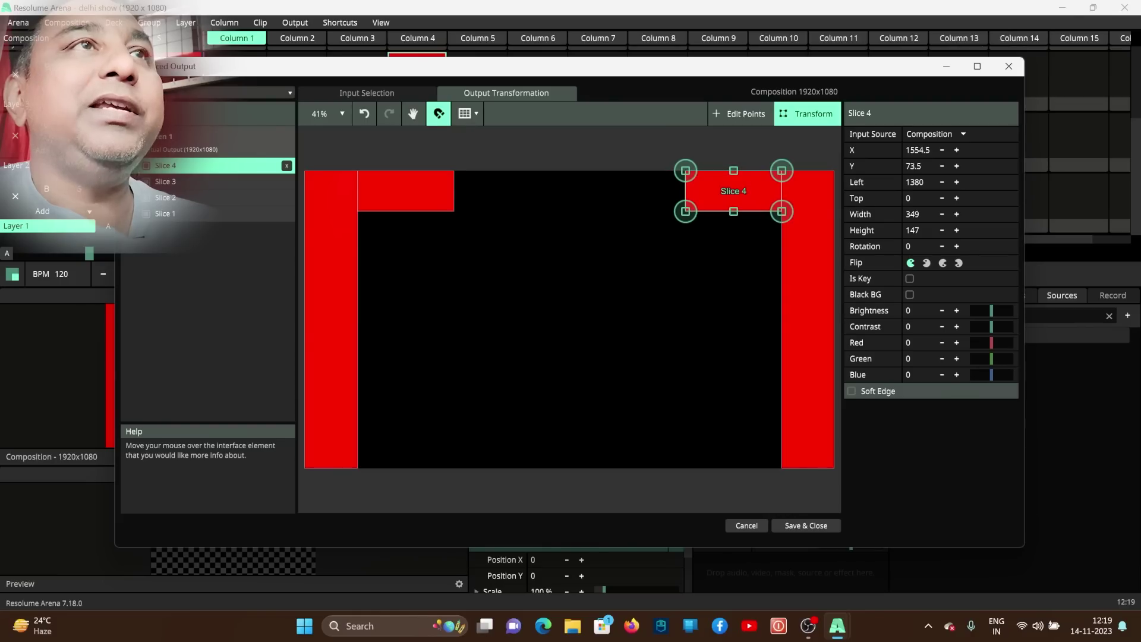
click(158, 136)
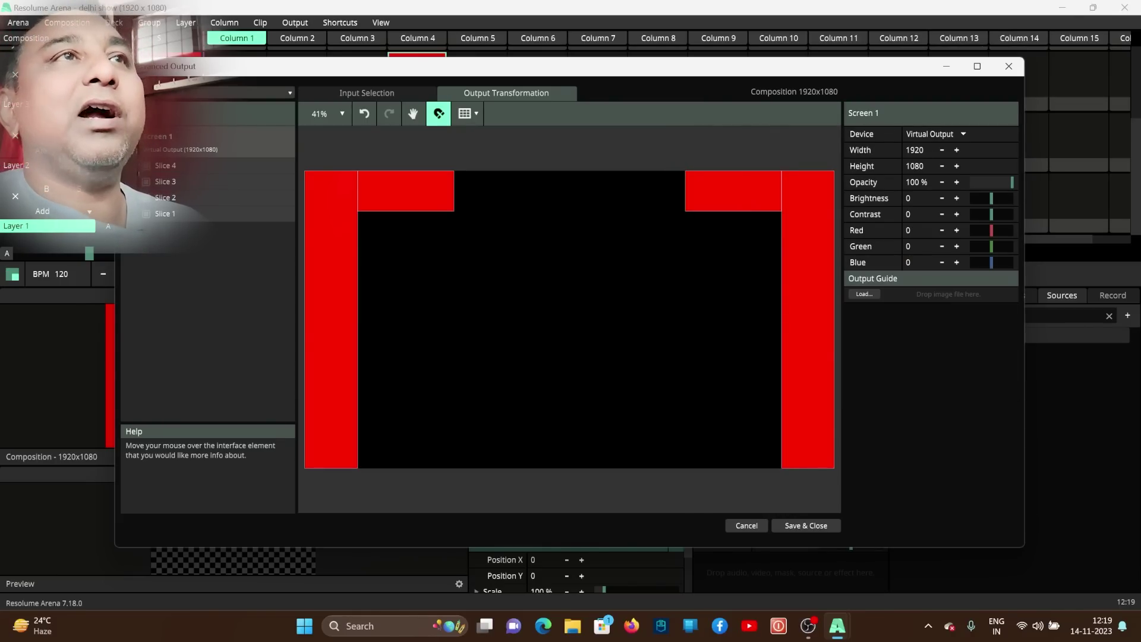
click(161, 165)
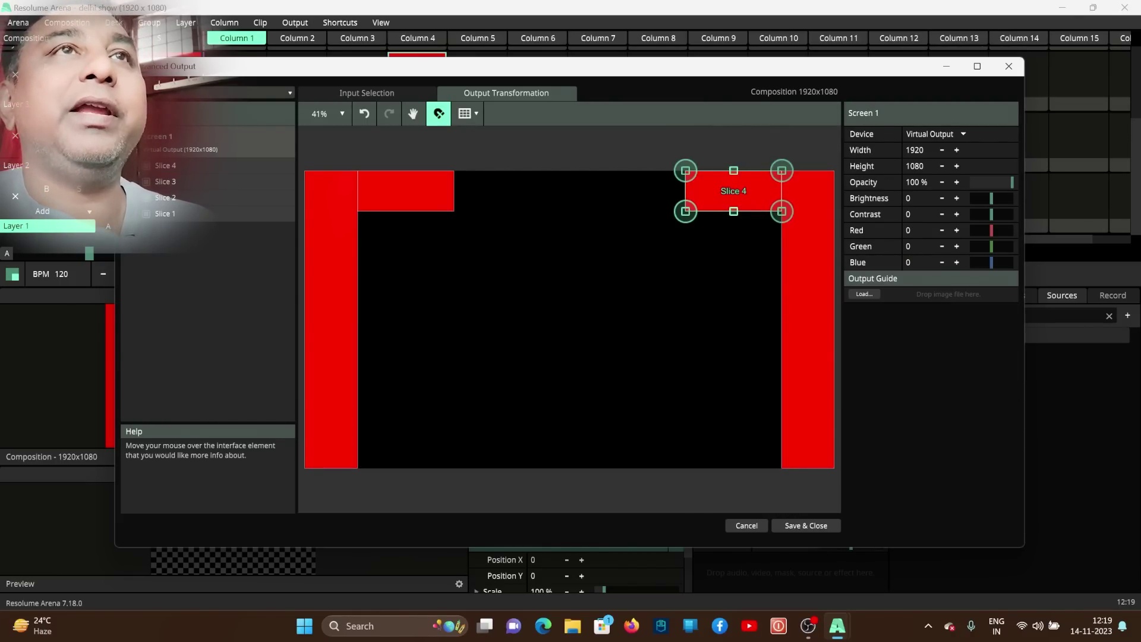
Step: Duplicate Slice 4 as Slice 5 and place it at the top centre
right_click(594, 196)
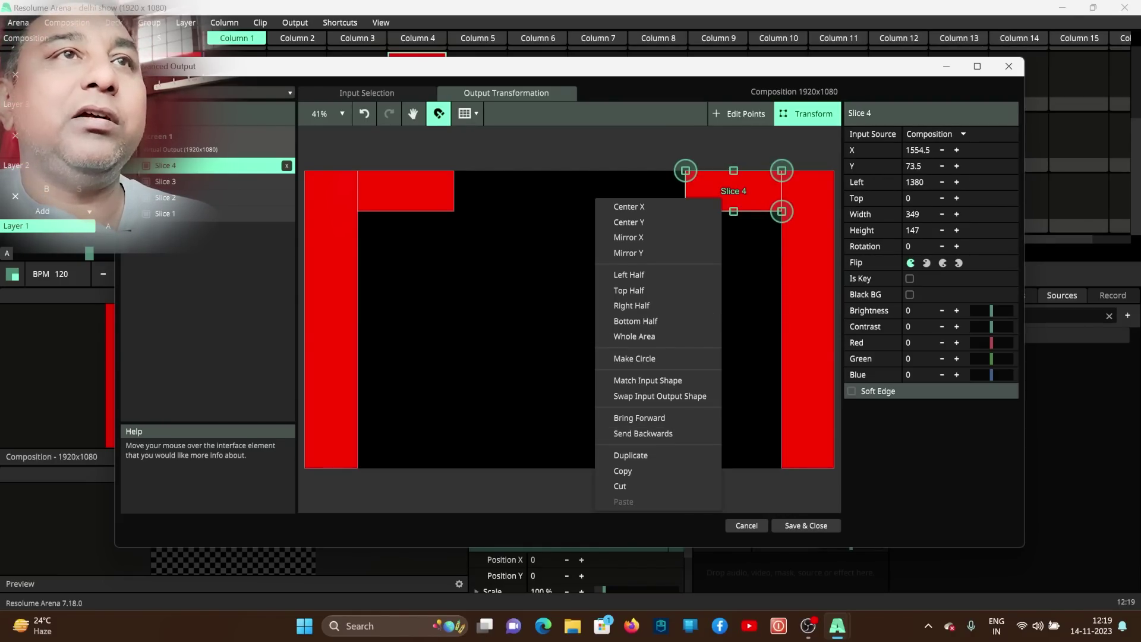
click(630, 455)
drag(733, 196, 569, 196)
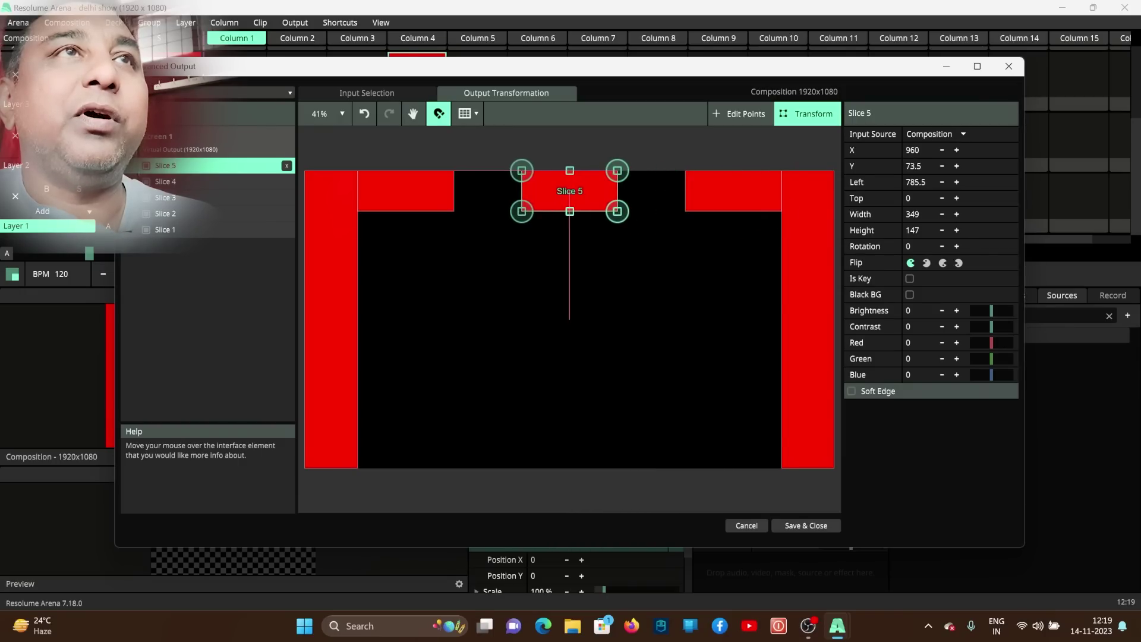
Step: Duplicate Slice 5 as Slice 6 and move it down into the middle
right_click(460, 185)
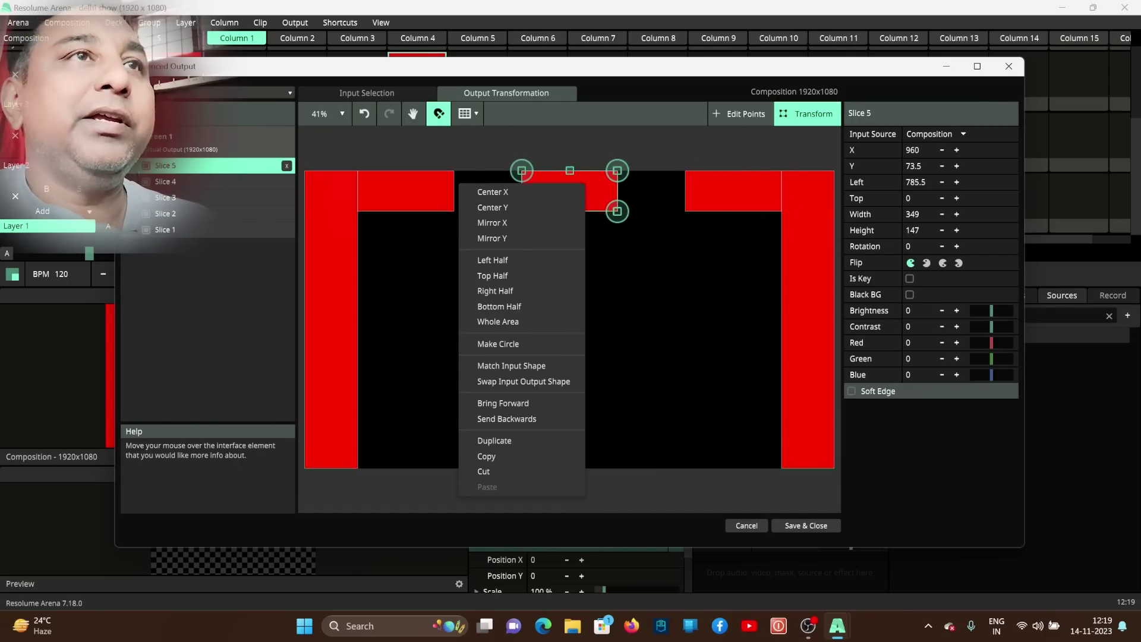
click(493, 440)
mouse_move(570, 191)
mouse_down()
mouse_move(569, 289)
mouse_move(551, 310)
mouse_move(571, 359)
mouse_move(678, 452)
mouse_up()
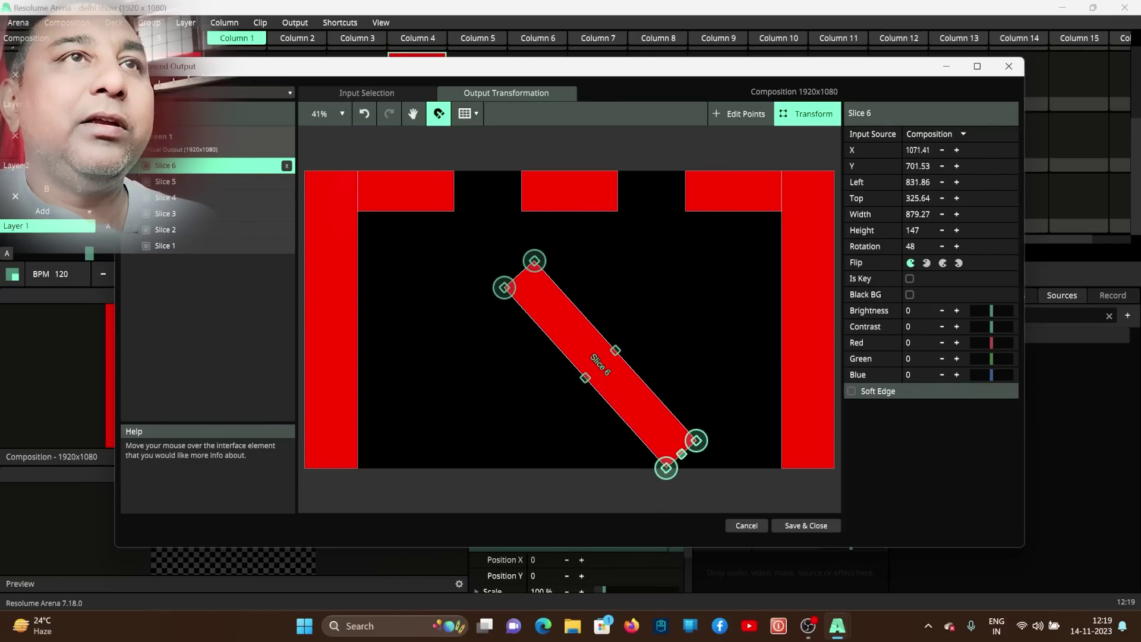
Step: Lengthen Slice 6 and add Slice 7 rotated to cross it in an X
drag(504, 288, 477, 258)
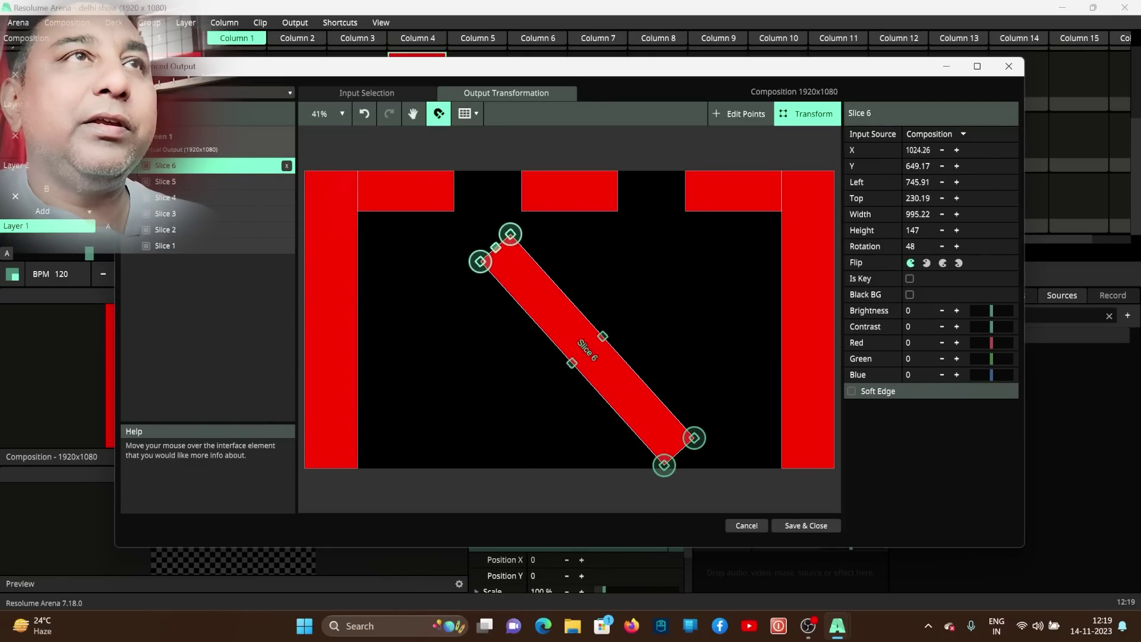
right_click(454, 352)
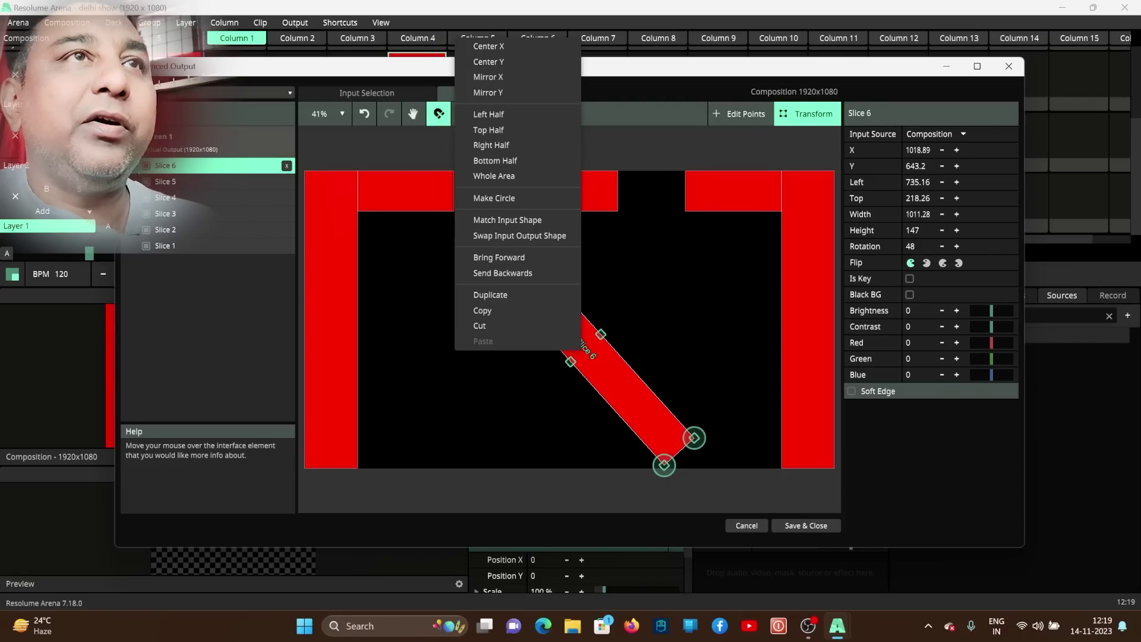
click(475, 293)
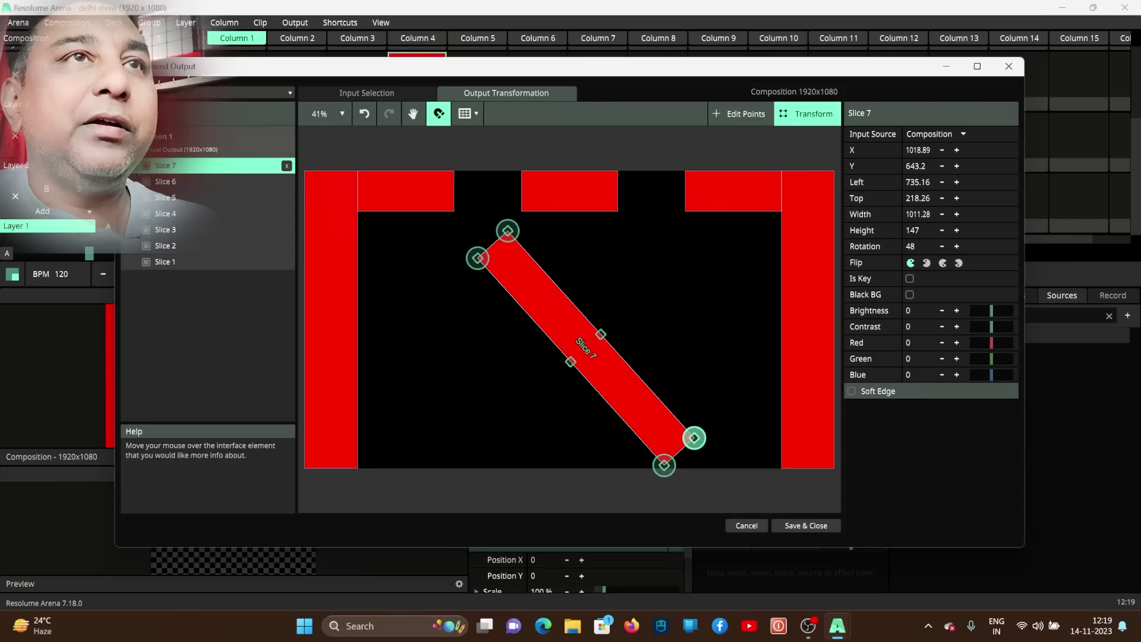
drag(693, 438, 499, 454)
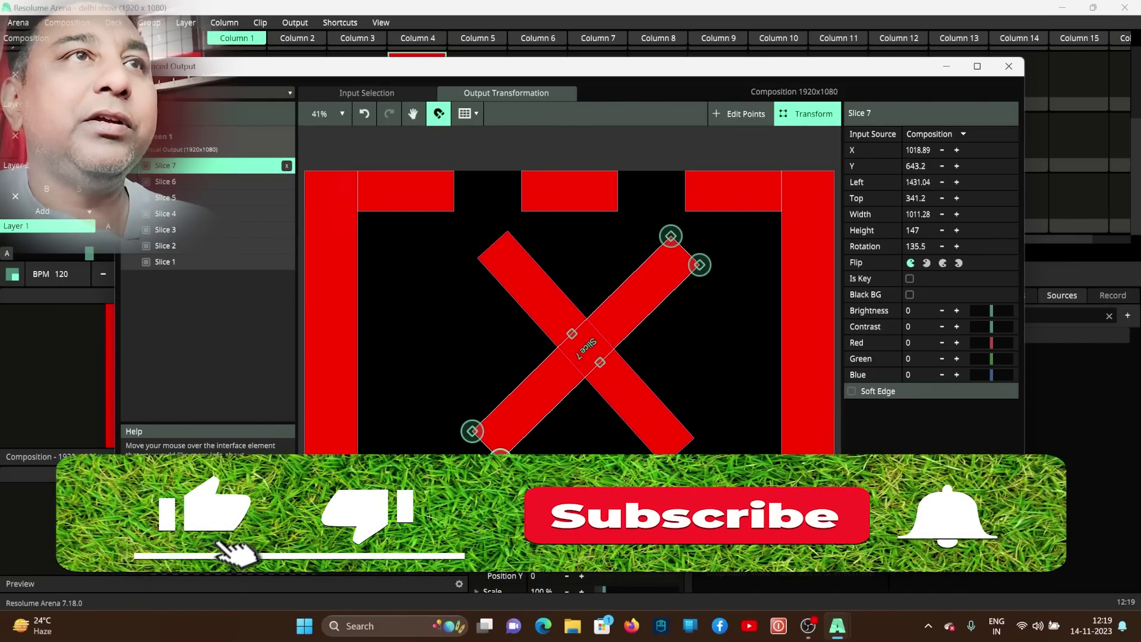
Step: Duplicate Slice 7 as Slice 8, move it left, and shorten and thin it
right_click(500, 454)
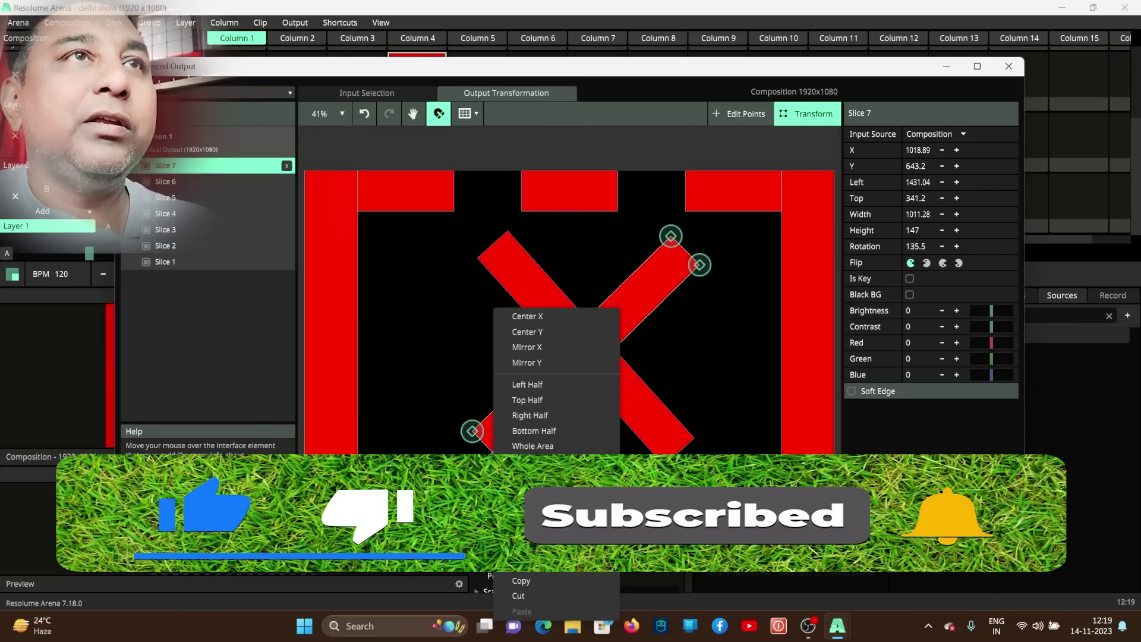
click(534, 475)
drag(586, 347, 405, 347)
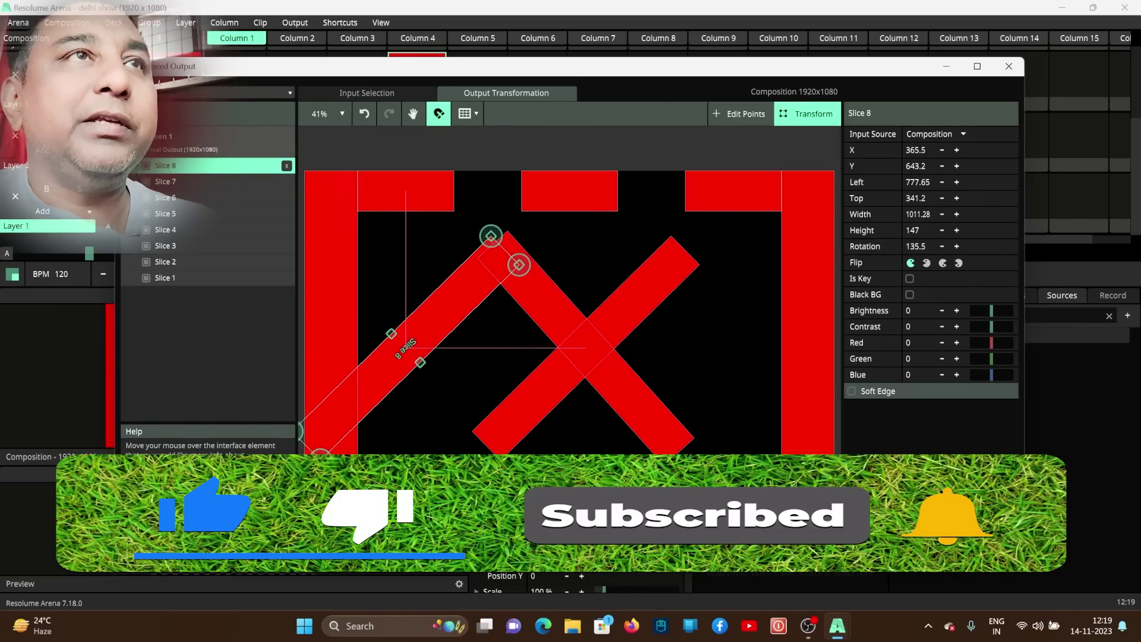
drag(308, 442, 387, 368)
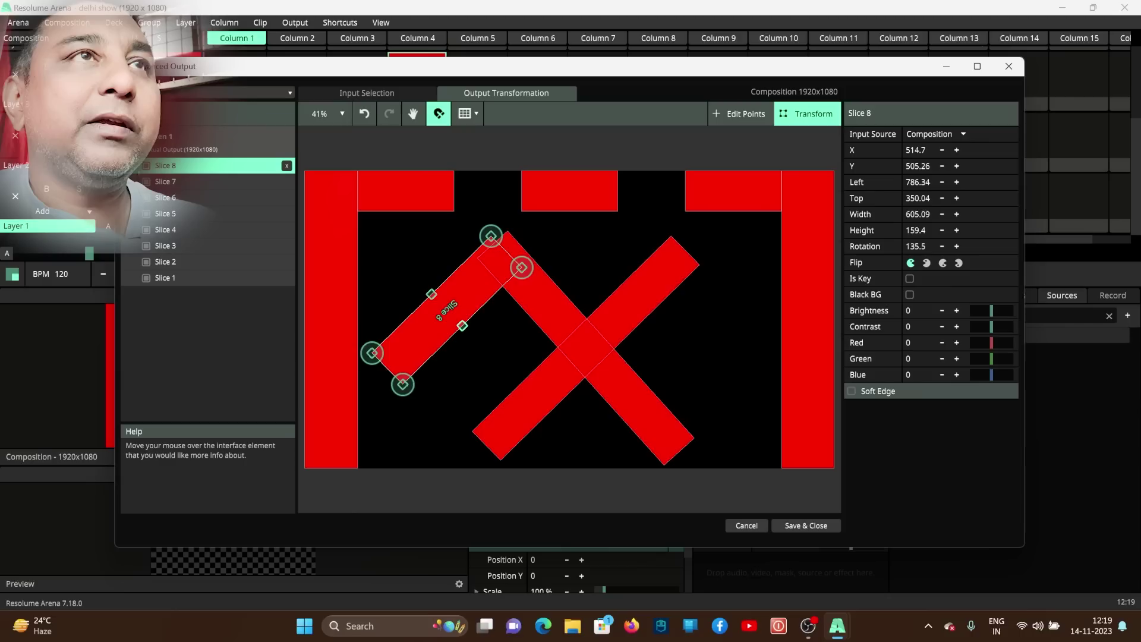
drag(463, 326, 427, 326)
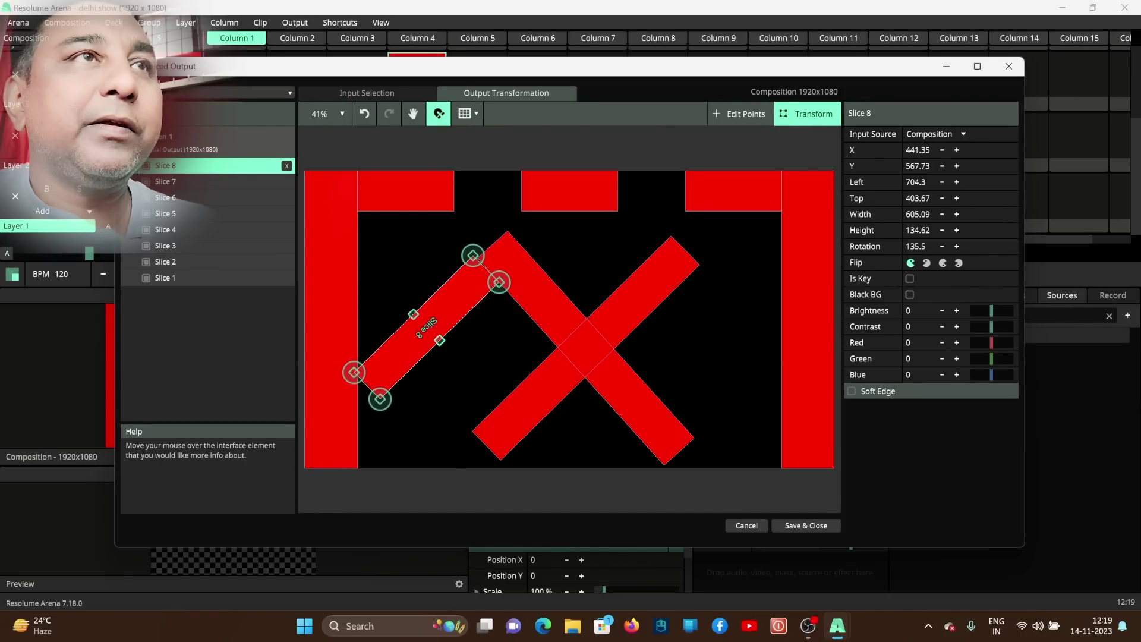
Step: Trim Slice 8 to 499 wide, tilt it to about 137°, and nudge it upward
drag(367, 385, 389, 367)
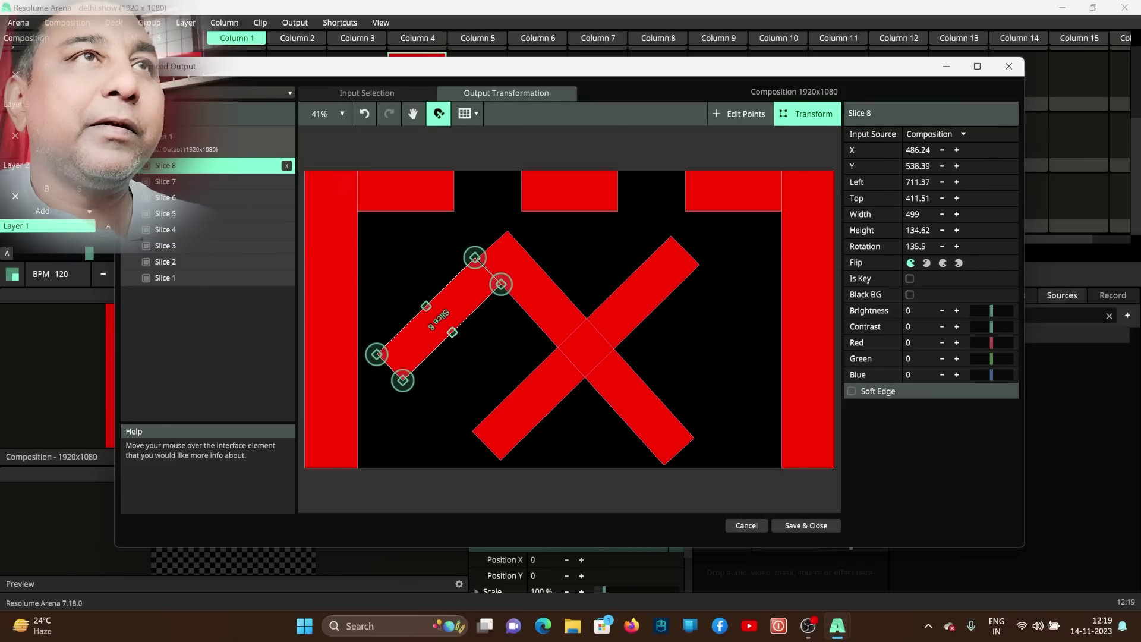
drag(403, 380, 401, 379)
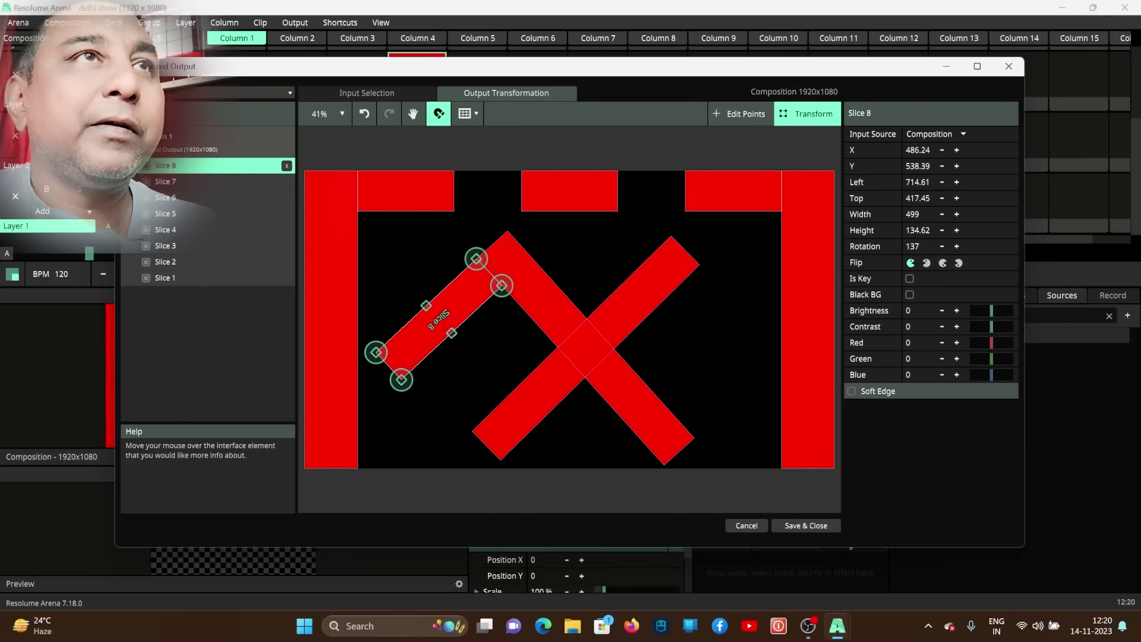
key(Up)
key(Up)
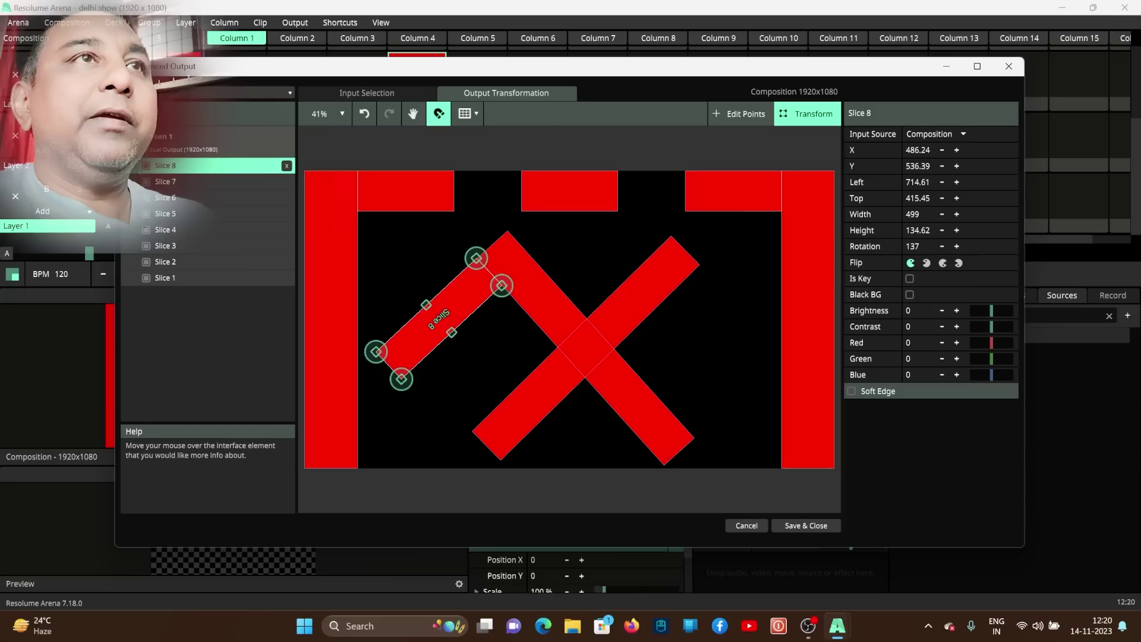
key(Up)
key(Up)
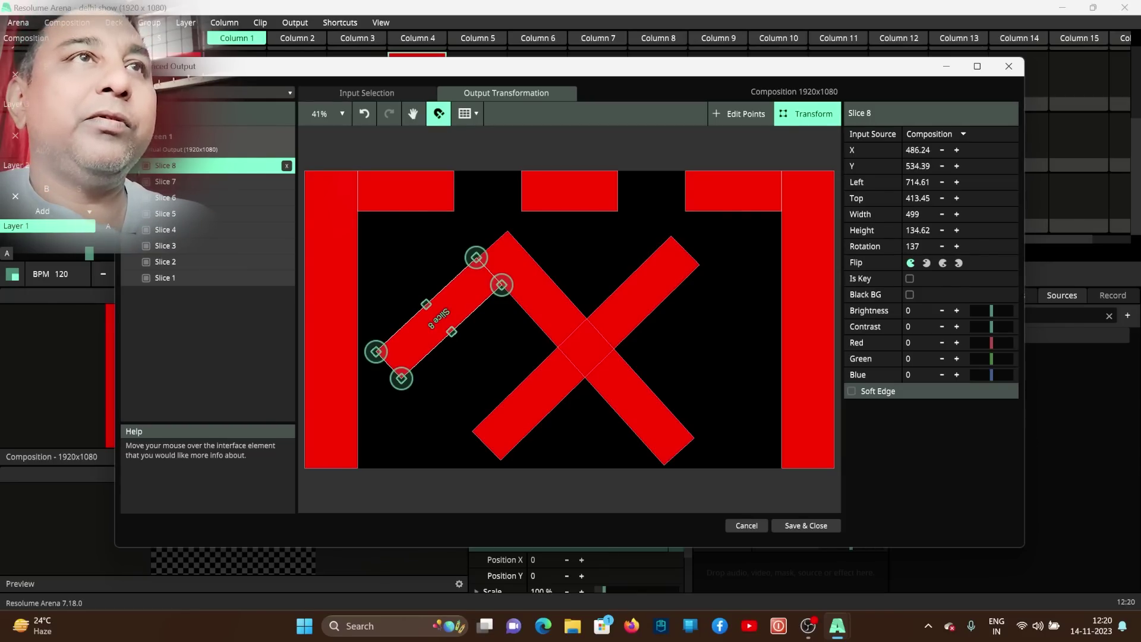
click(225, 143)
click(226, 165)
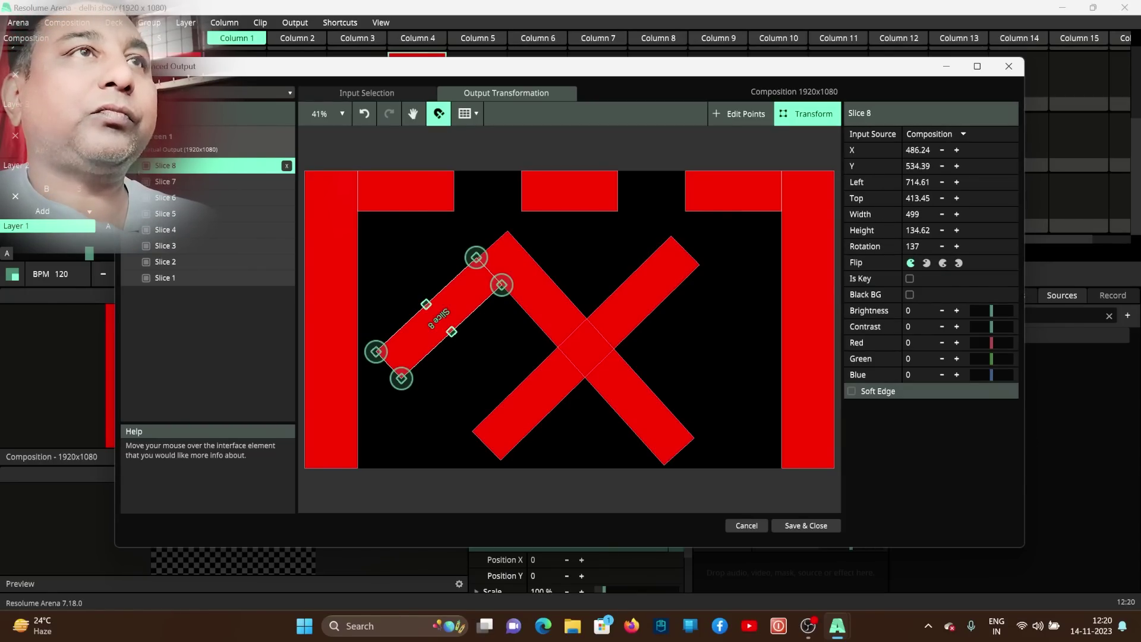
right_click(442, 311)
Step: Duplicate Slice 8 as Slice 9, move it lower right, and shorten it to 415 wide
click(477, 567)
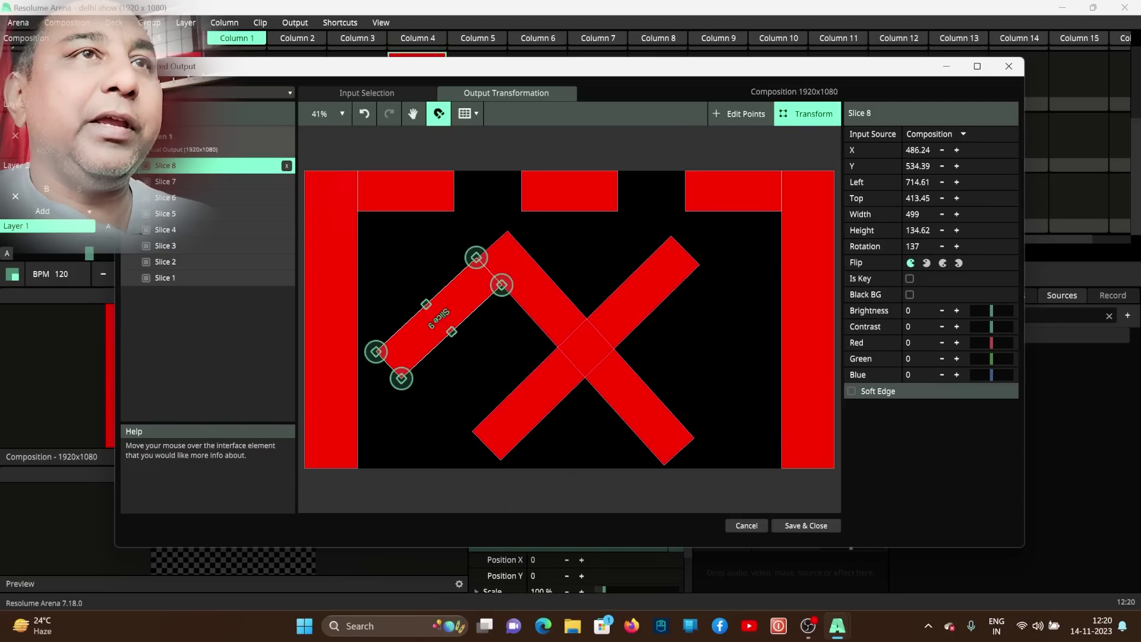
drag(438, 318, 733, 378)
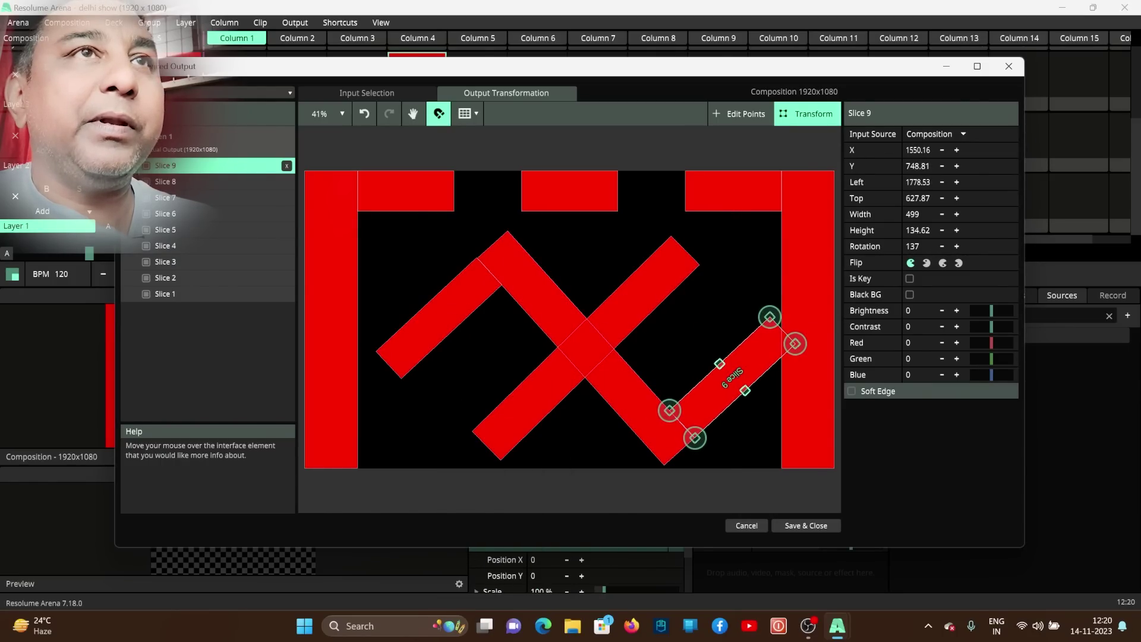
drag(782, 331, 766, 346)
key(Escape)
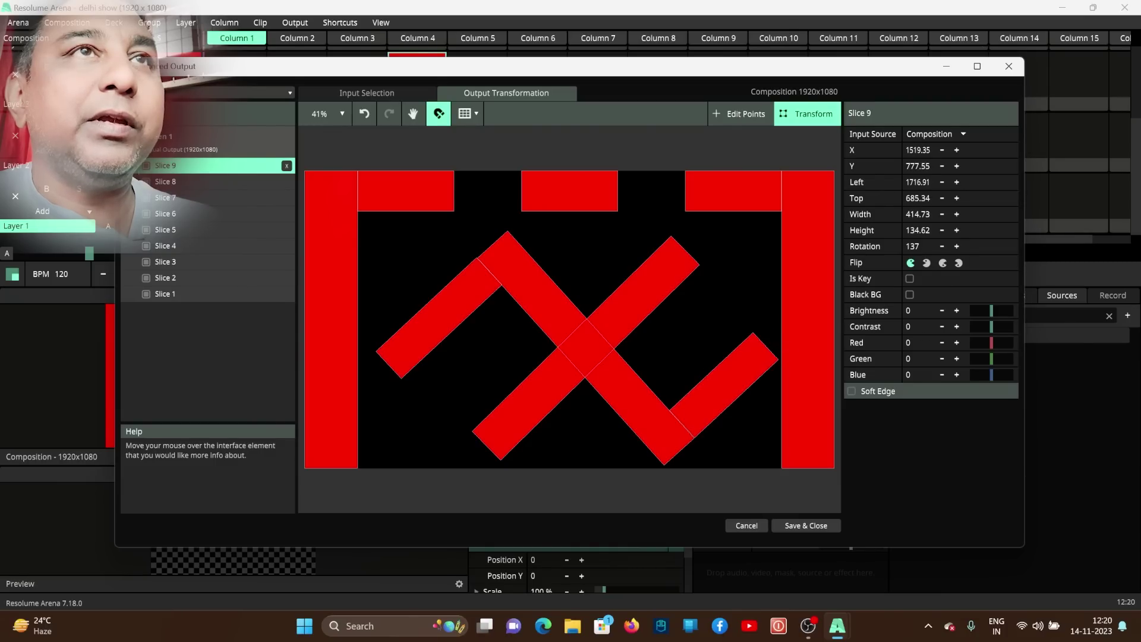
click(439, 318)
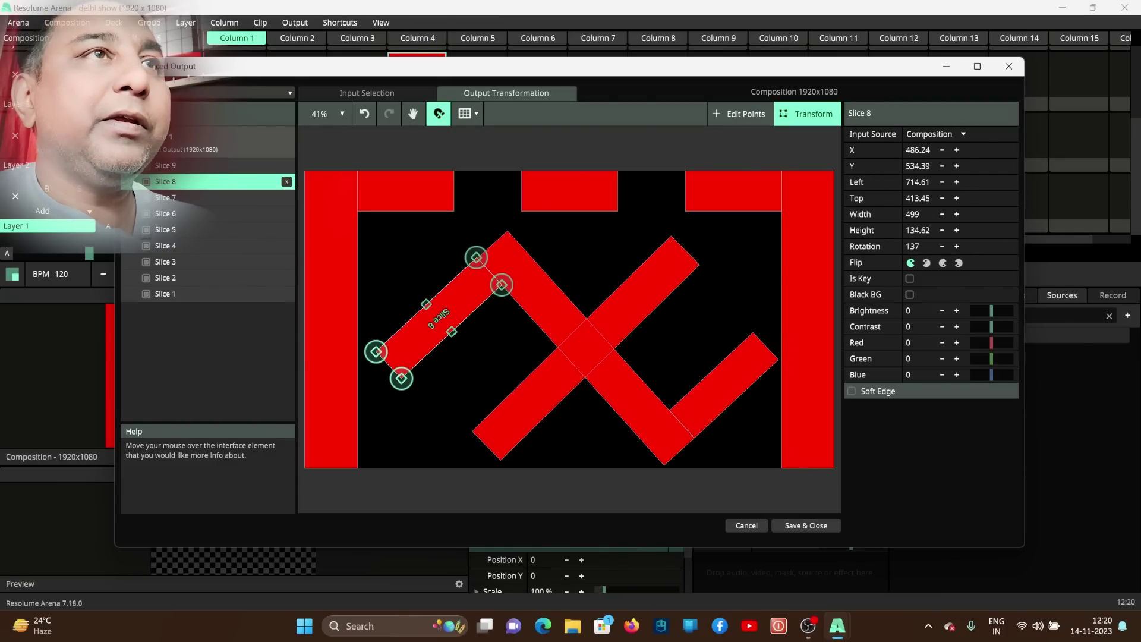
key(Escape)
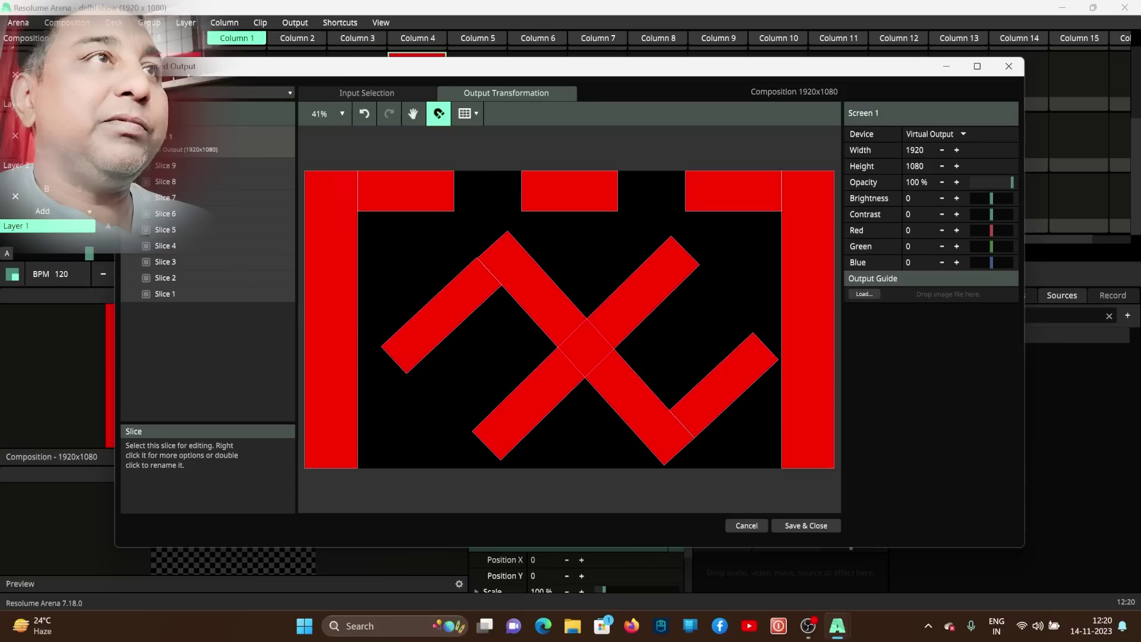
Step: Select all nine slices and set their input areas to Match Output Shape
click(173, 293)
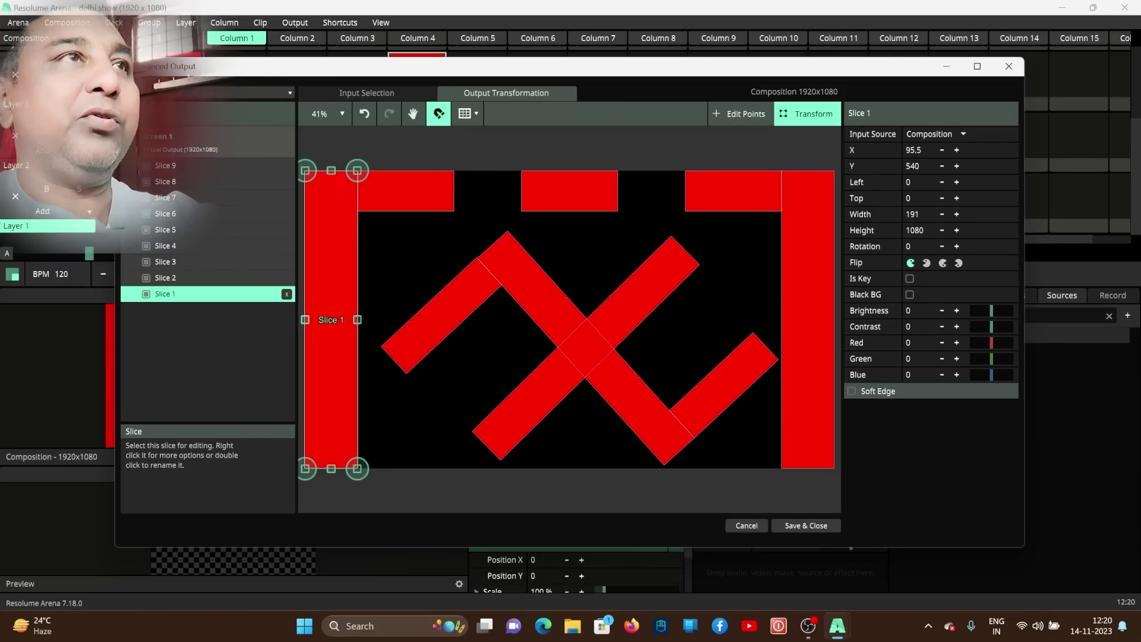
ctrl+click(173, 165)
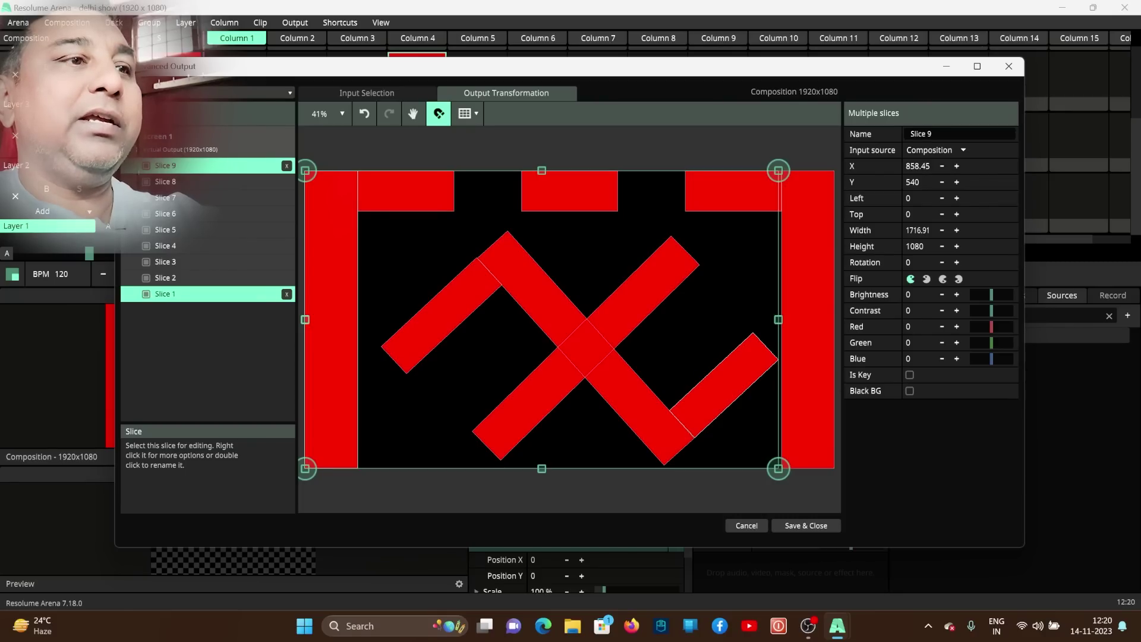
key(ctrl+a)
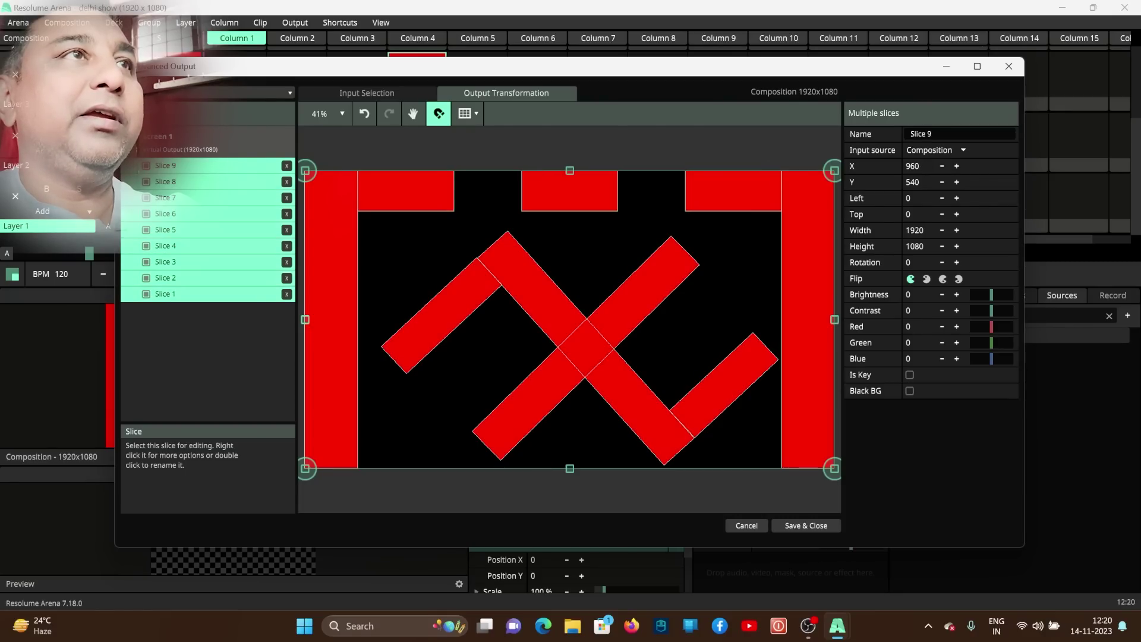
click(367, 92)
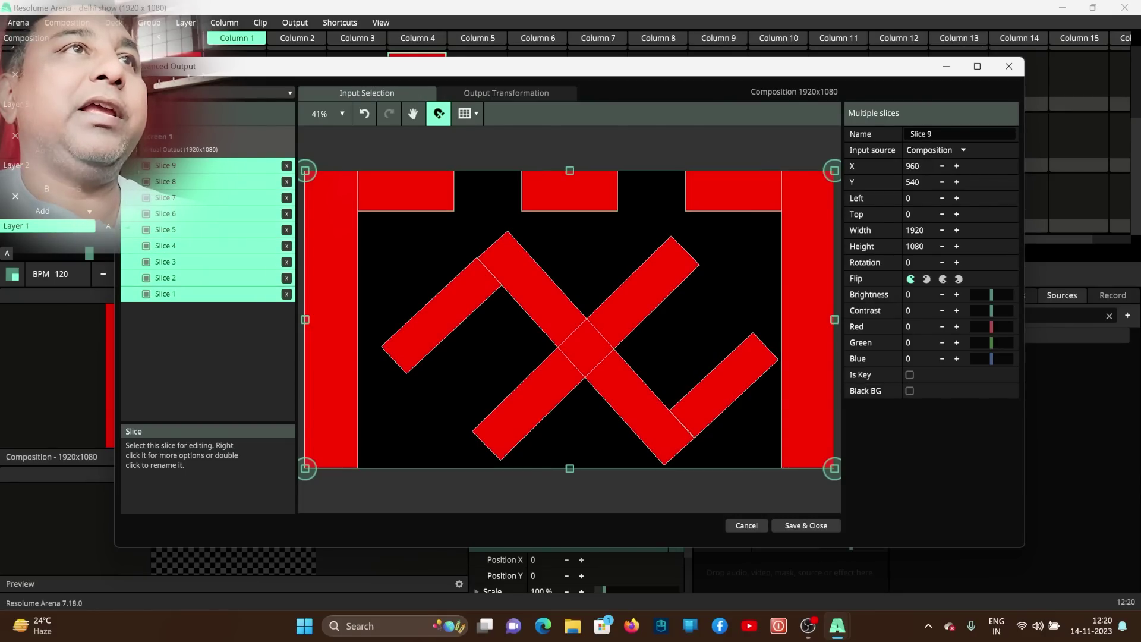
right_click(546, 260)
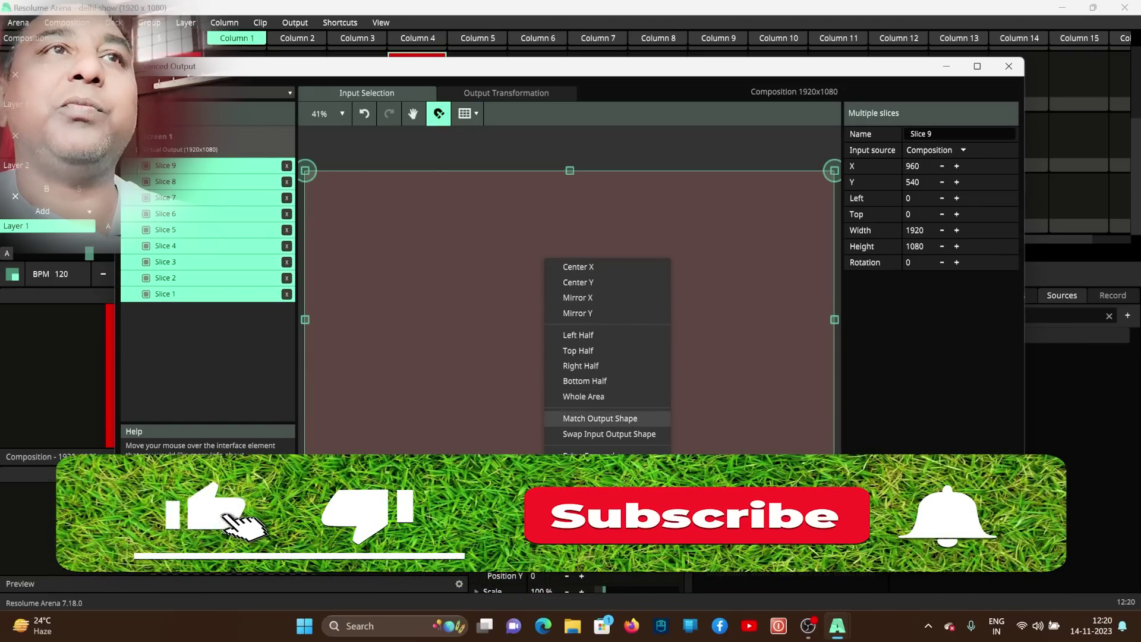
click(600, 419)
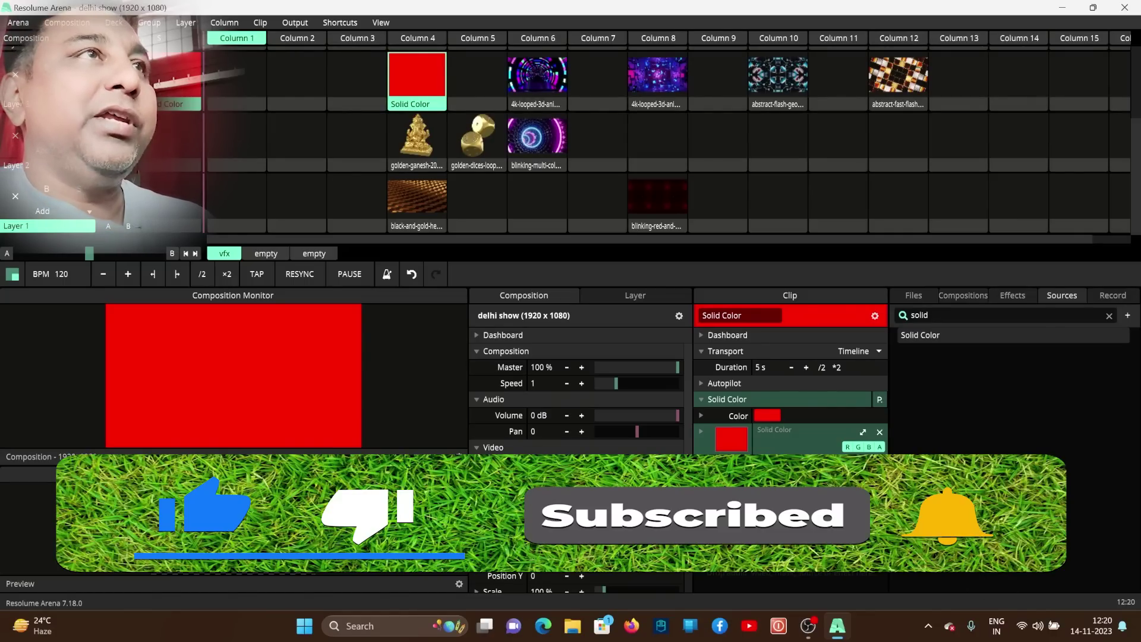
Step: Show Screen 1 in the monitor and snapshot it into Column 1 of Layer 1
right_click(454, 368)
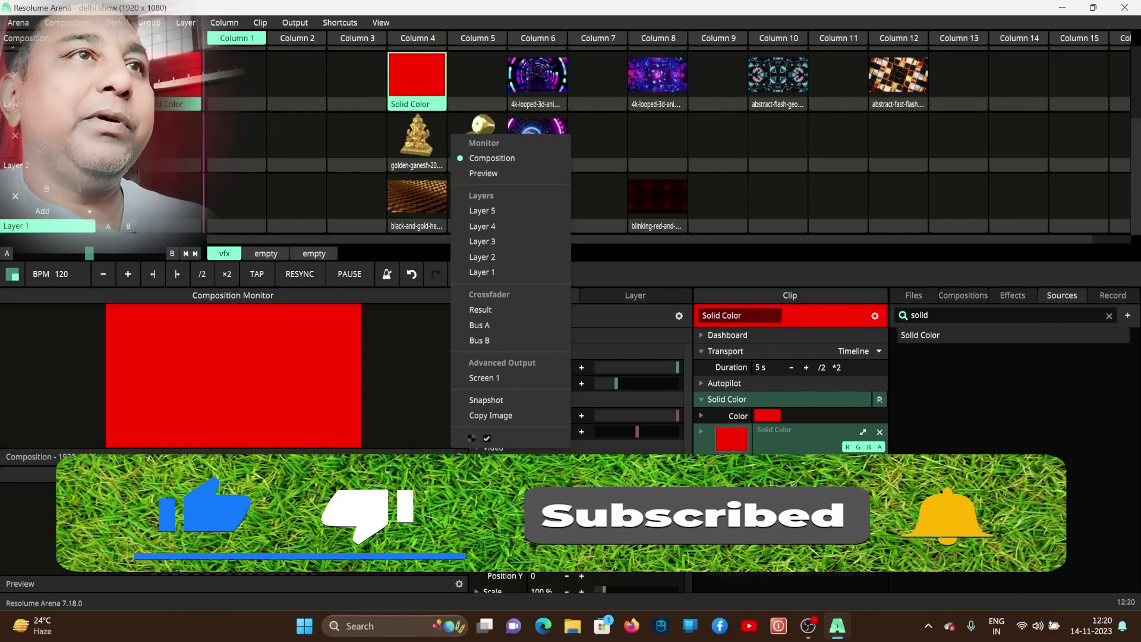
click(481, 372)
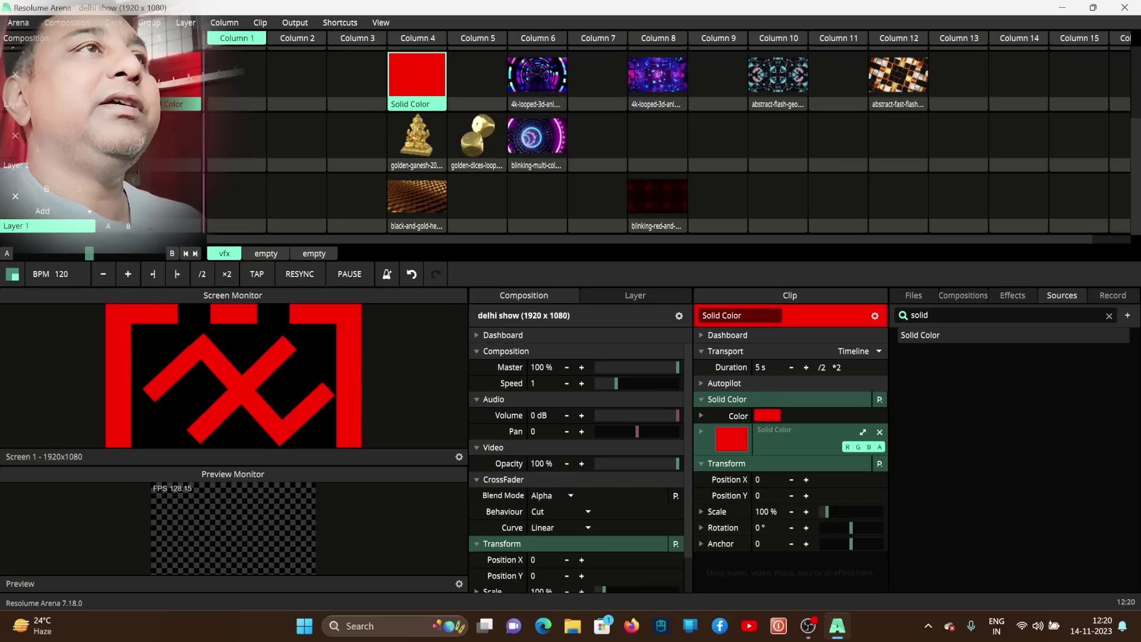
right_click(454, 378)
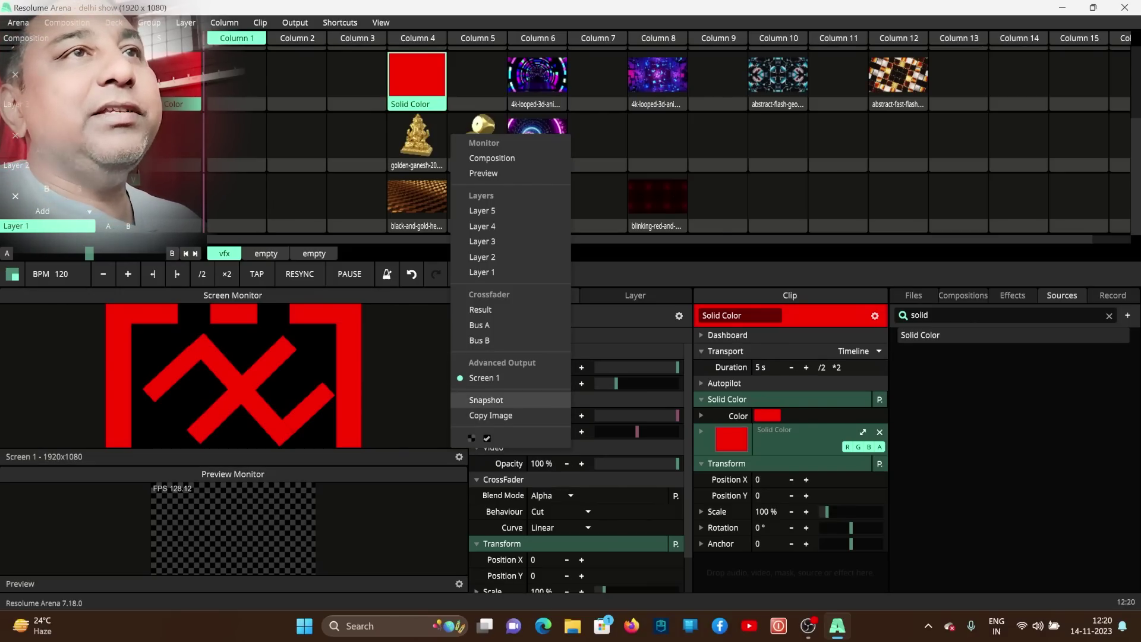
click(485, 400)
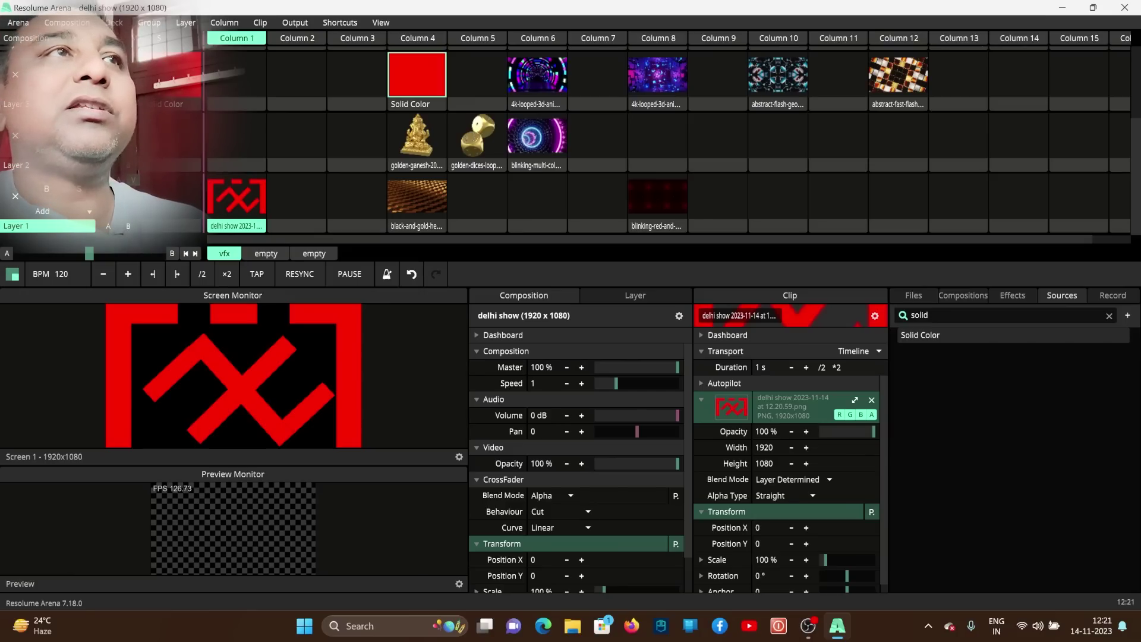
right_click(221, 220)
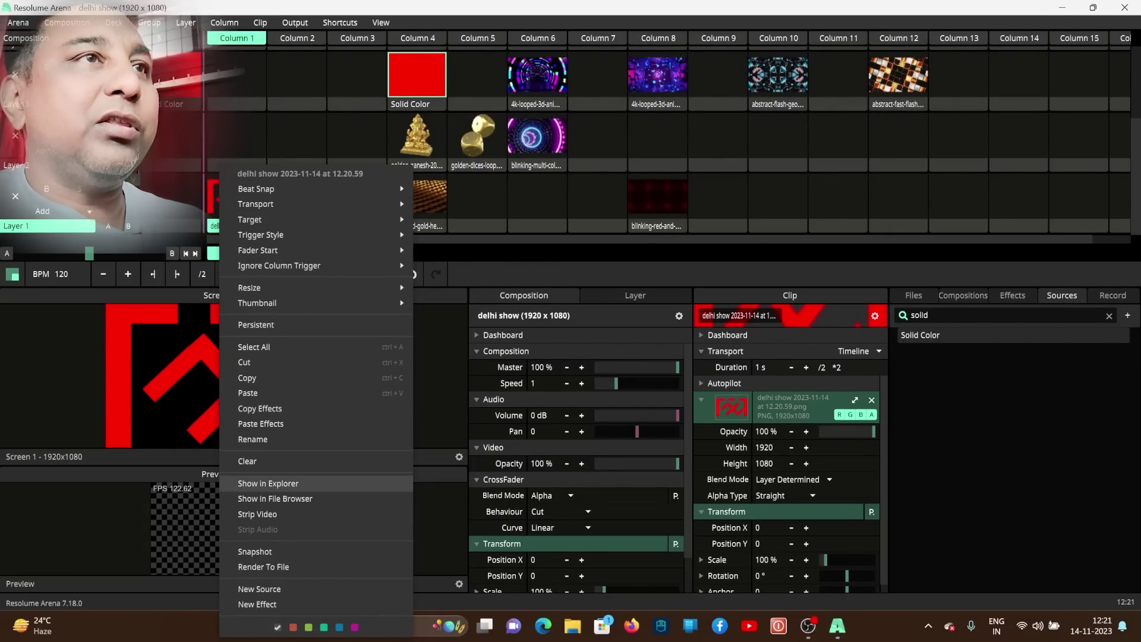
Step: Reveal the snapshot PNG in Explorer, move Explorer right, and launch Photoshop from the desktop
click(268, 483)
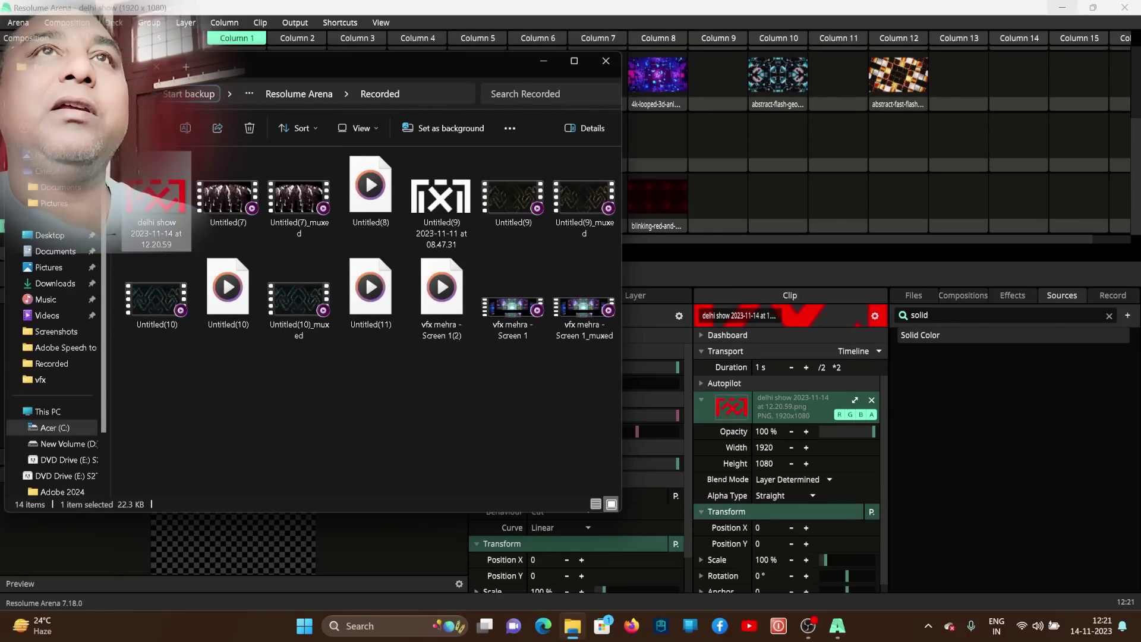
key(alt+Tab)
key(super+Down)
drag(418, 60, 793, 127)
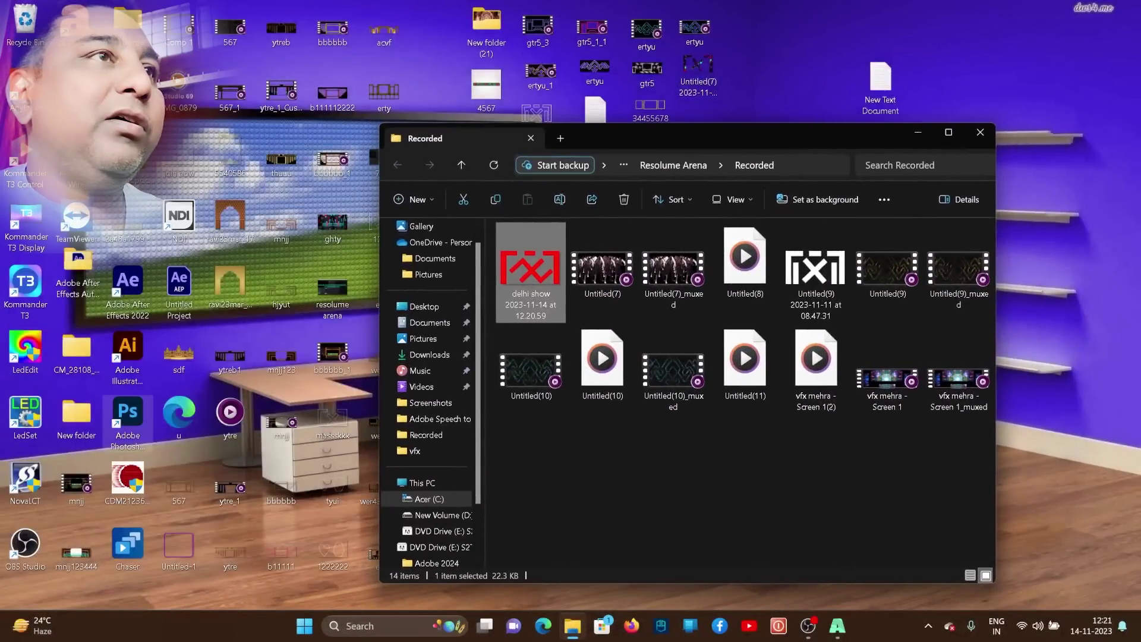
click(128, 416)
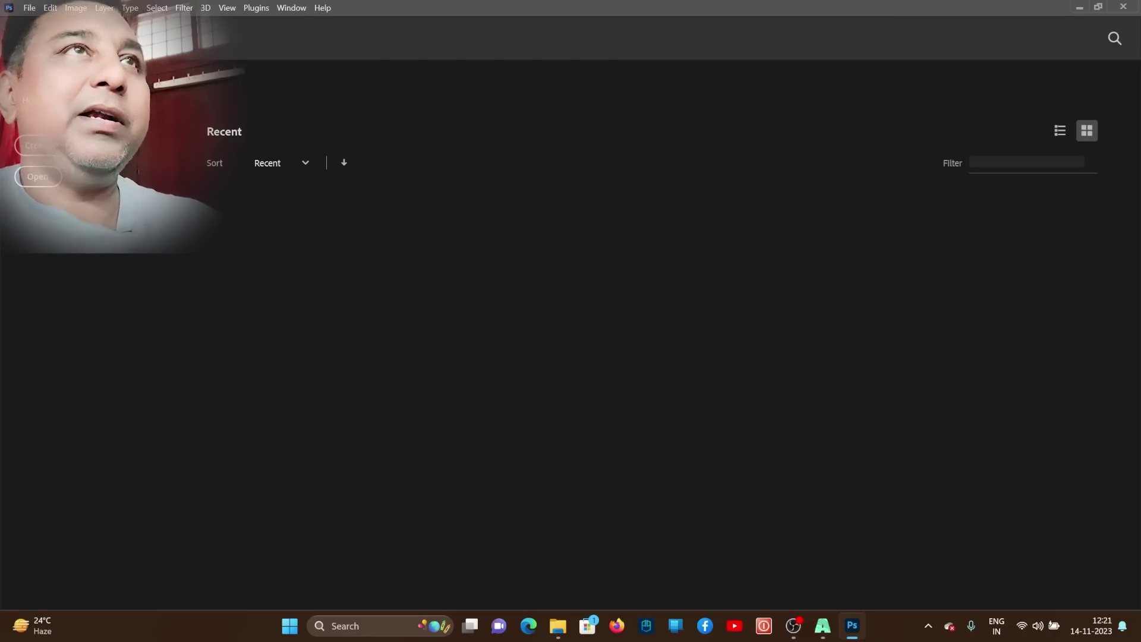
Step: Open the snapshot PNG in a restored Photoshop window and zoom to 50%
double_click(356, 6)
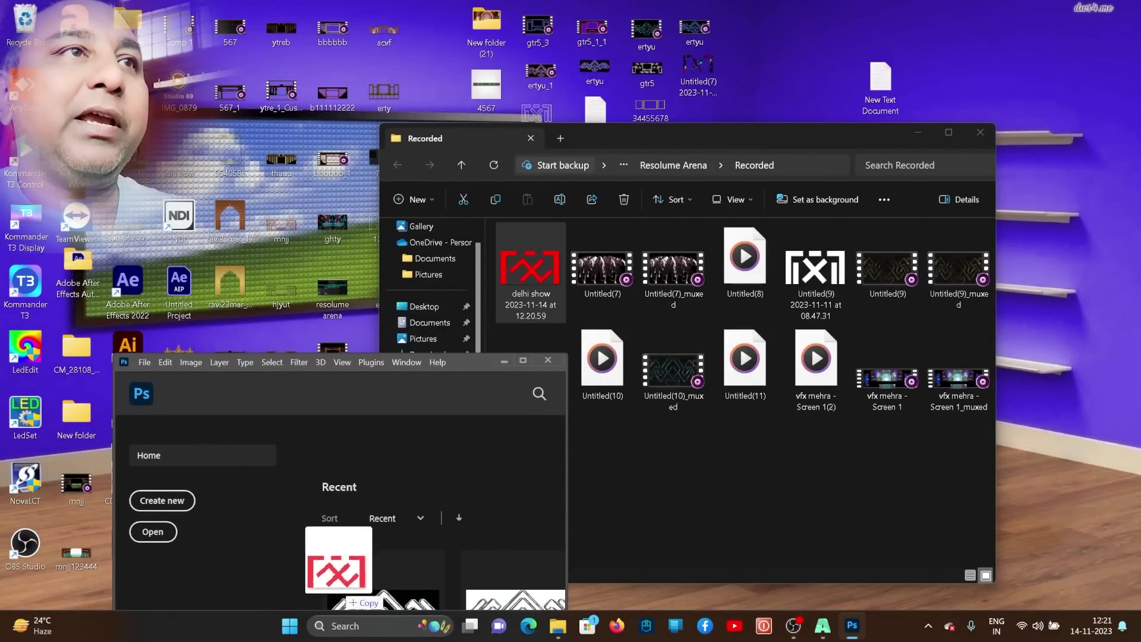
drag(531, 273, 279, 588)
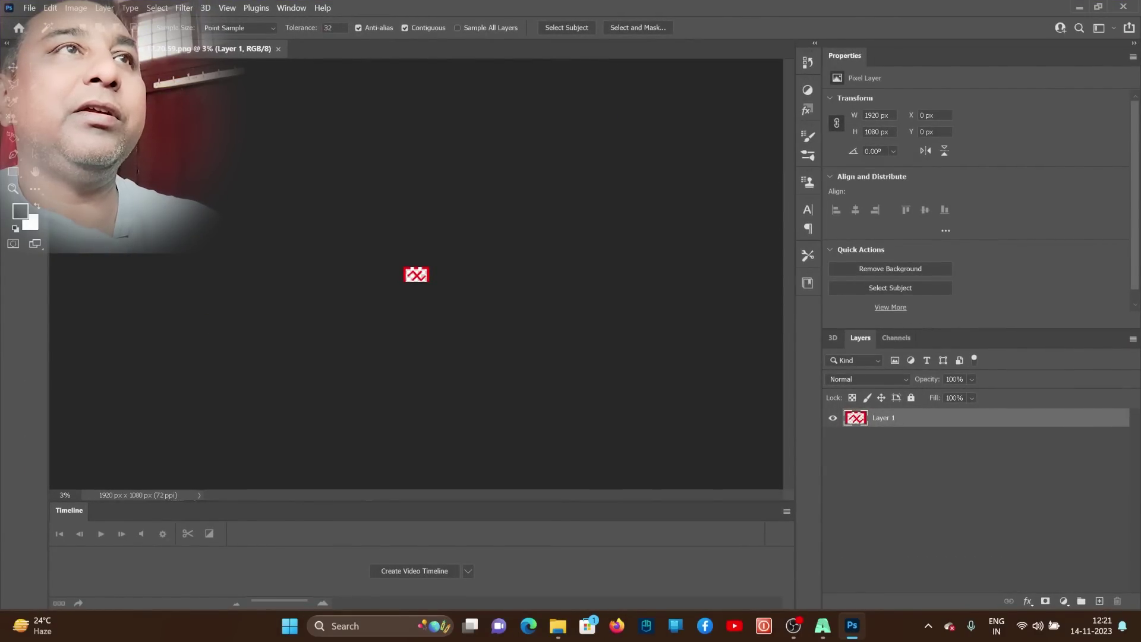
key(ctrl+plus)
key(ctrl+plus)
key(ctrl+plus)
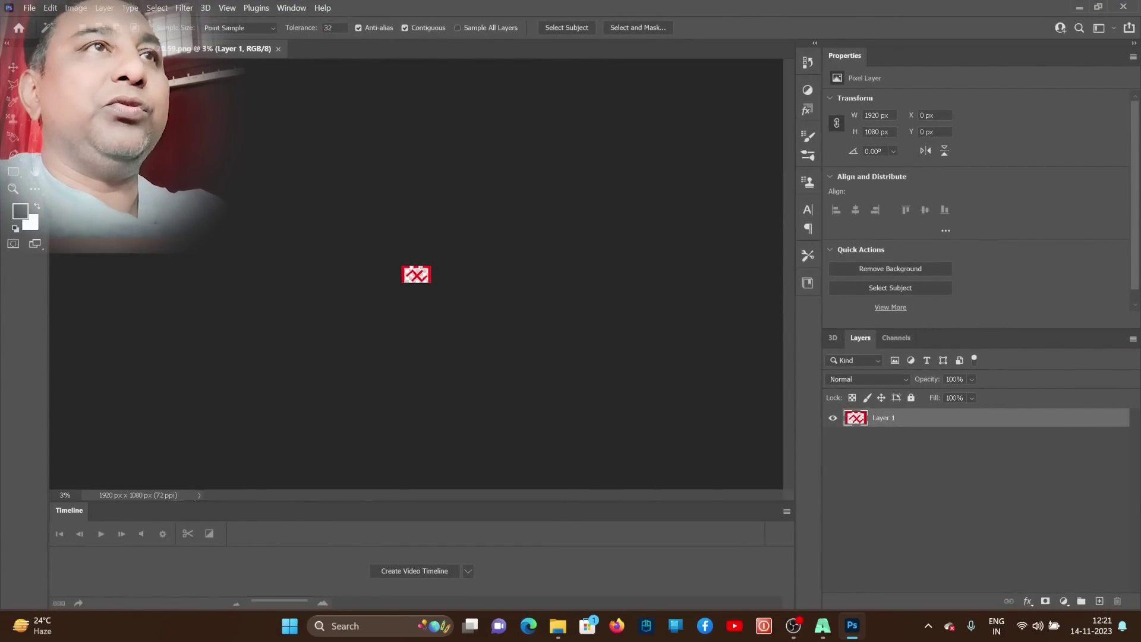
key(ctrl+plus)
key(ctrl+plus)
key(ctrl+plus)
key(ctrl+plus)
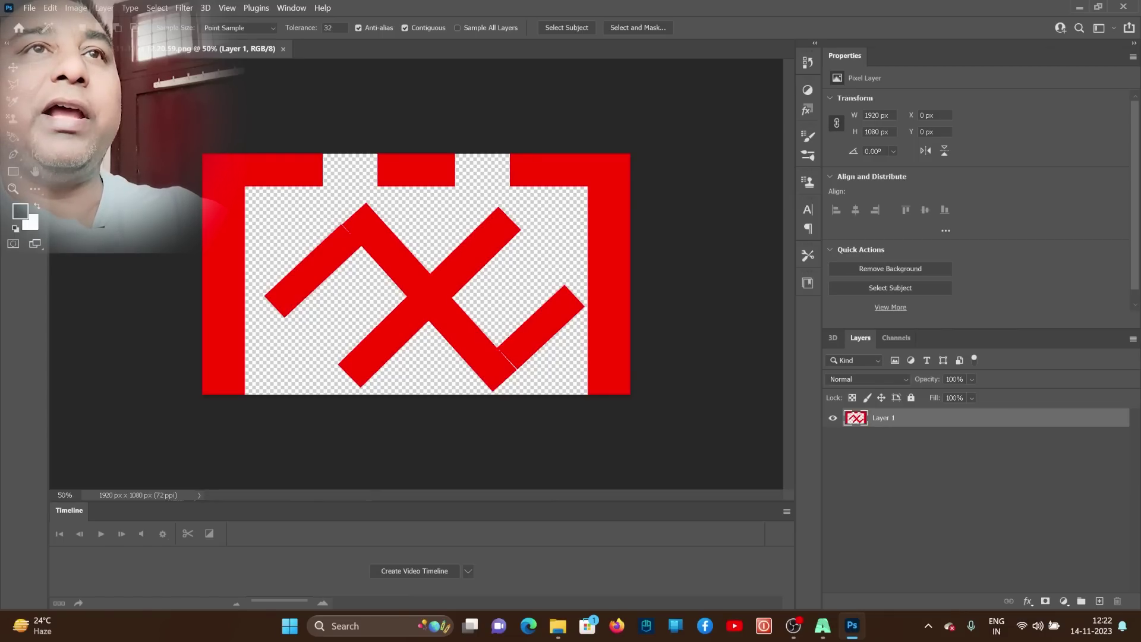
Step: Magic Wand-select the red logo, add an empty Layer 2, hide Layer 1, and pick the Rectangular Marquee
ctrl+click(856, 418)
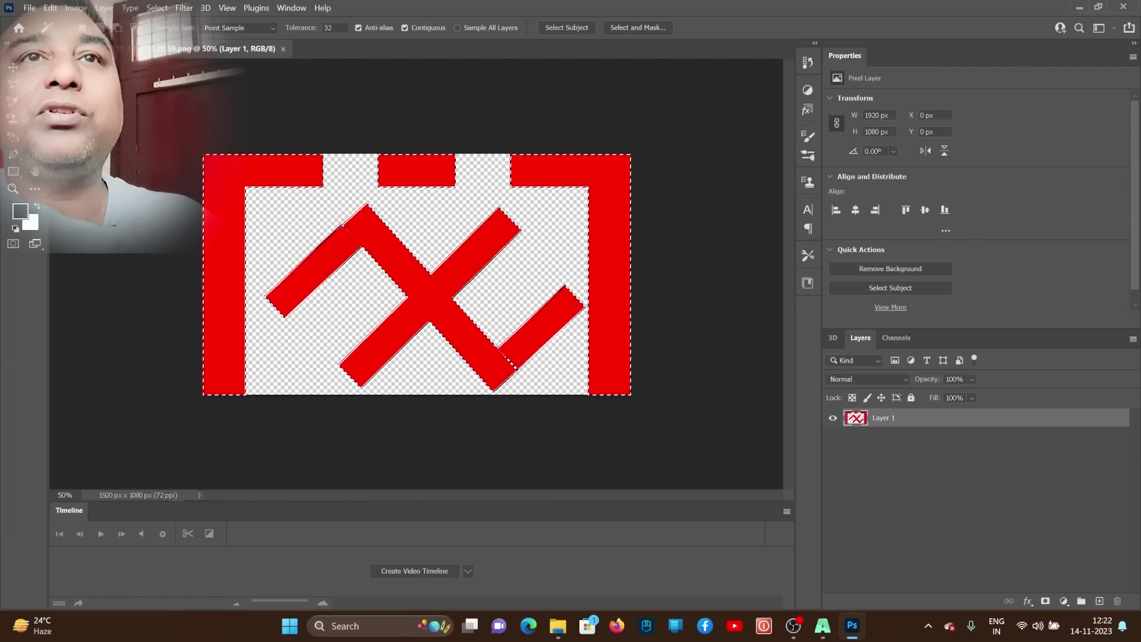
key(ctrl+shift+alt+n)
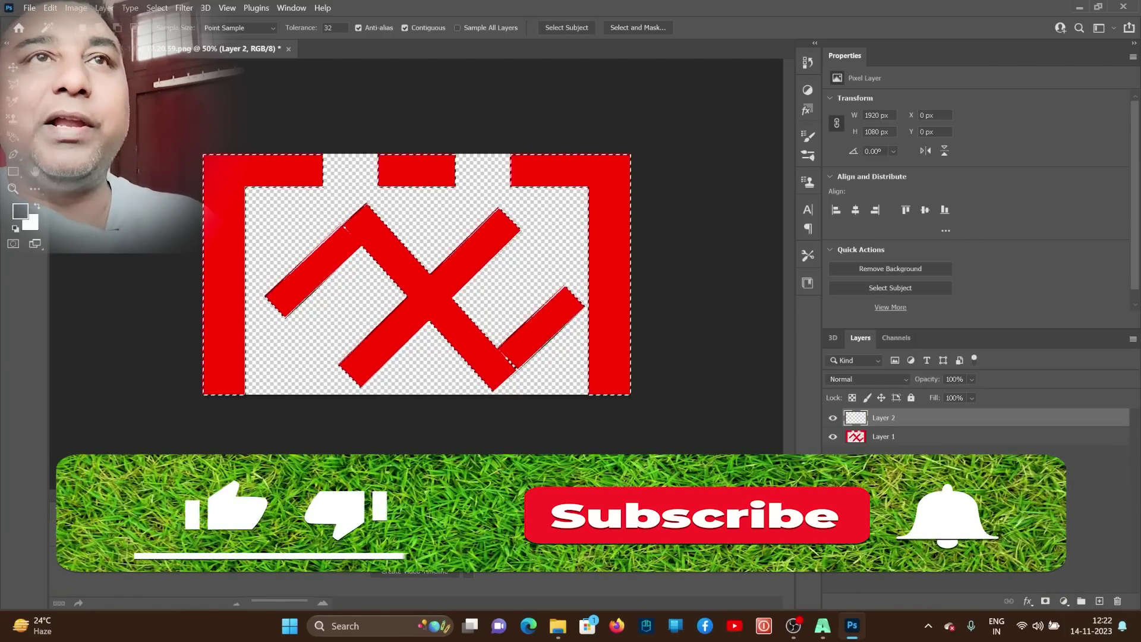
click(833, 436)
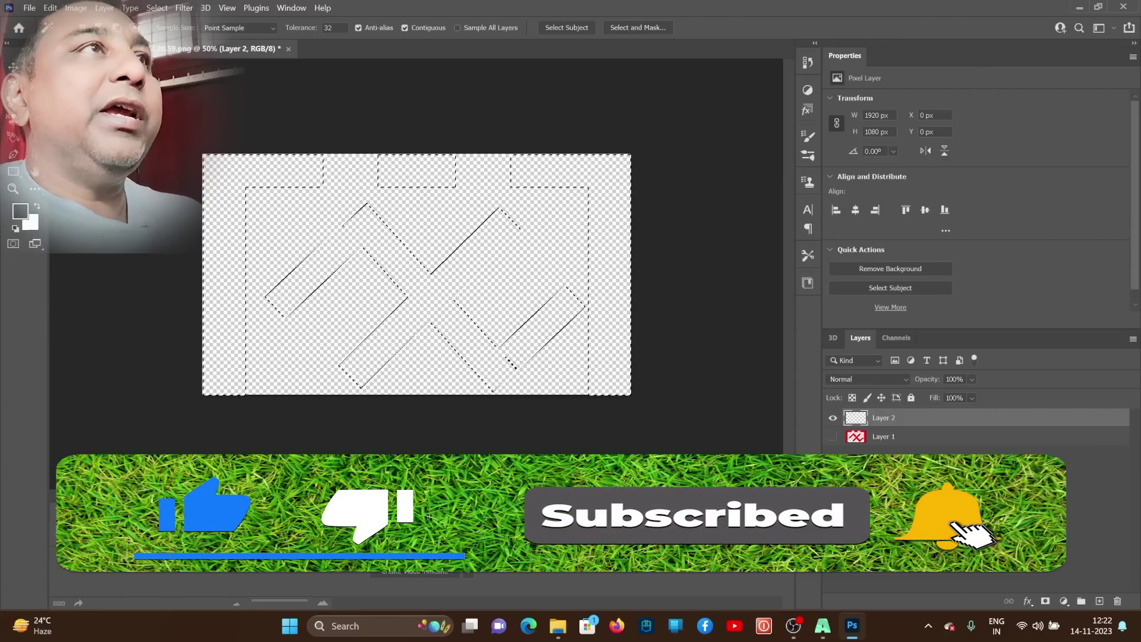
click(13, 84)
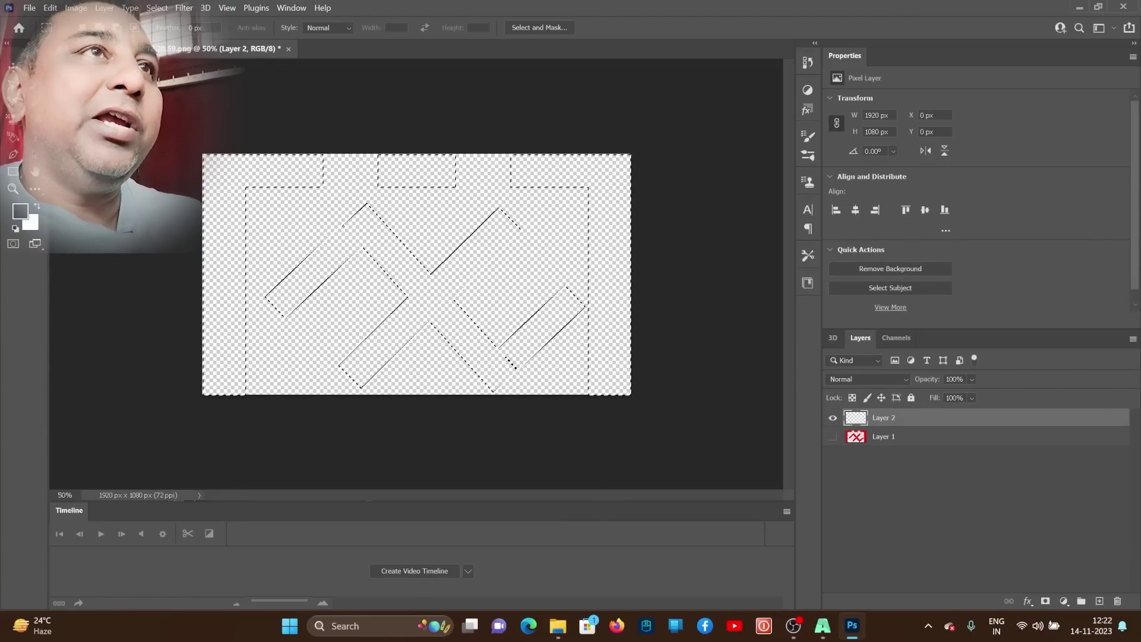
Step: Stroke the logo selection with a 12 px white (#ffffff) line inside its edge
right_click(408, 298)
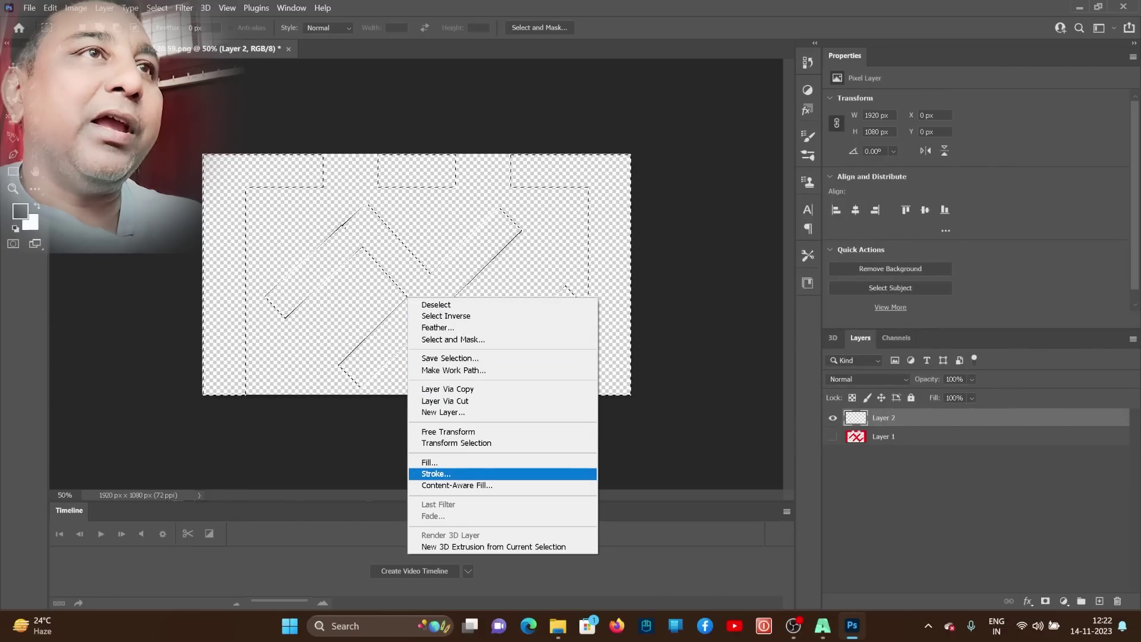
click(435, 474)
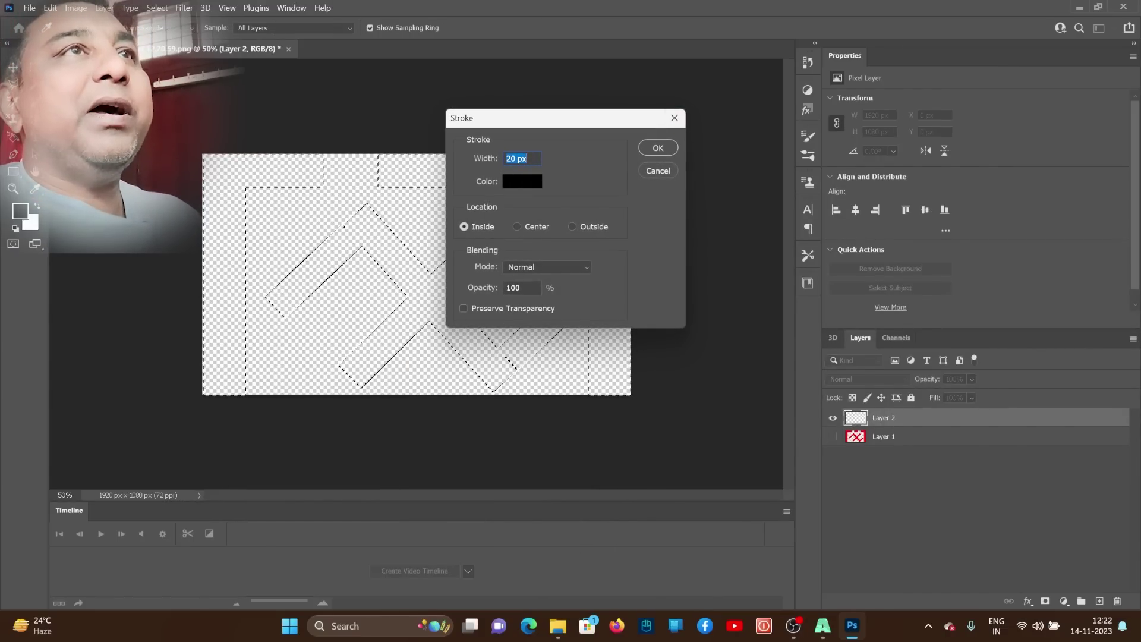
click(521, 181)
text(ffffff)
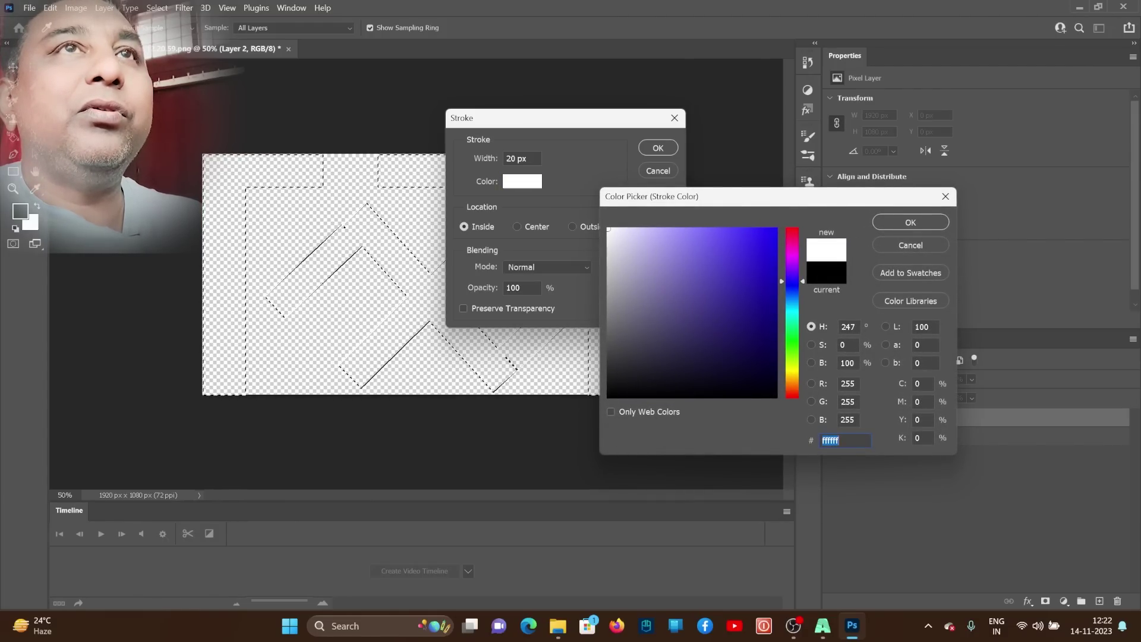
key(Return)
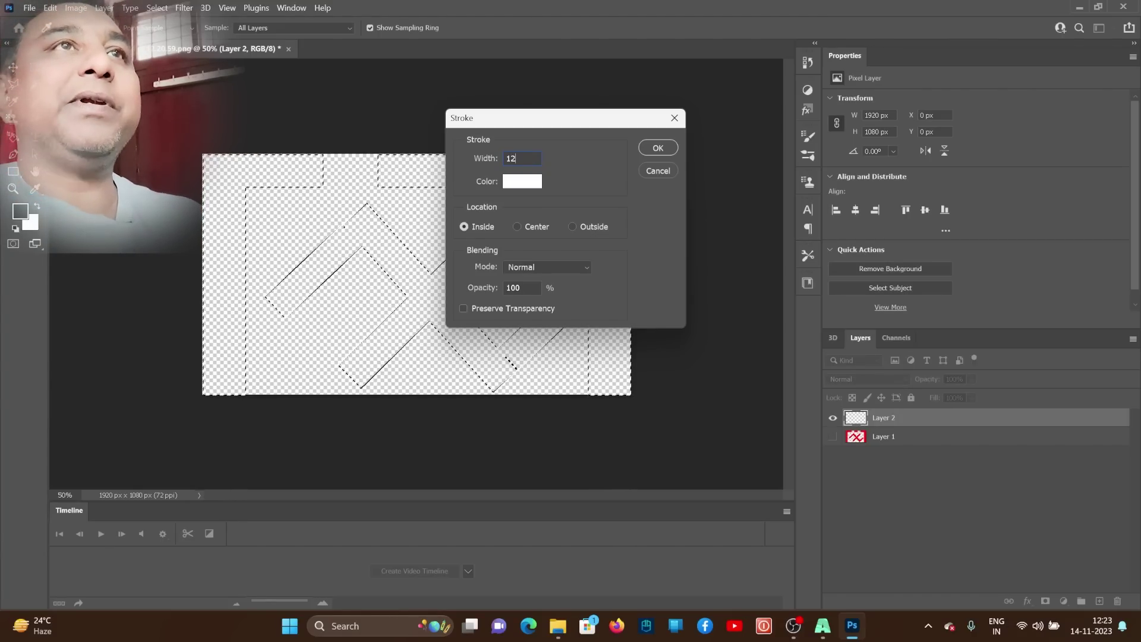
key(Return)
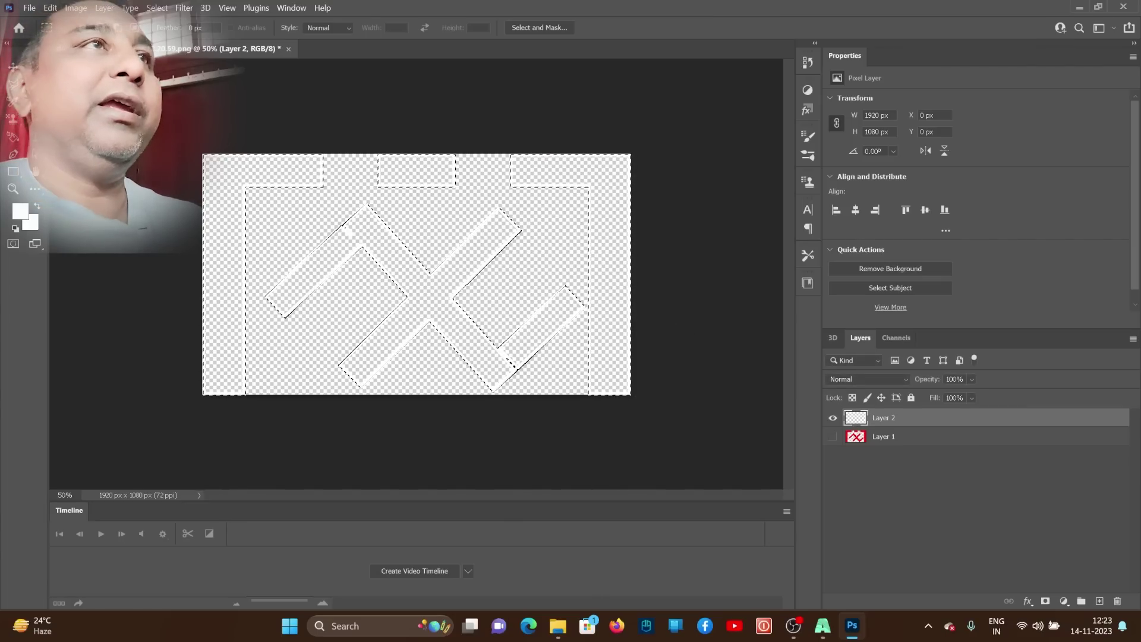
key(alt+f)
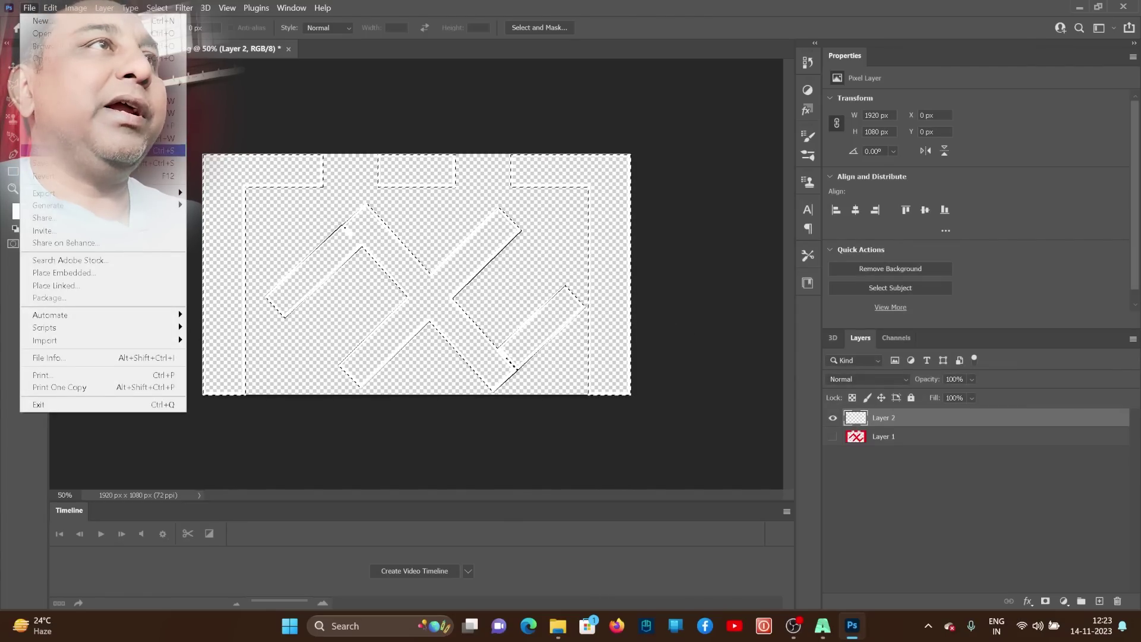
Step: Save the outline image as PNG file bnnhjyu on the Desktop with default PNG options
key(Return)
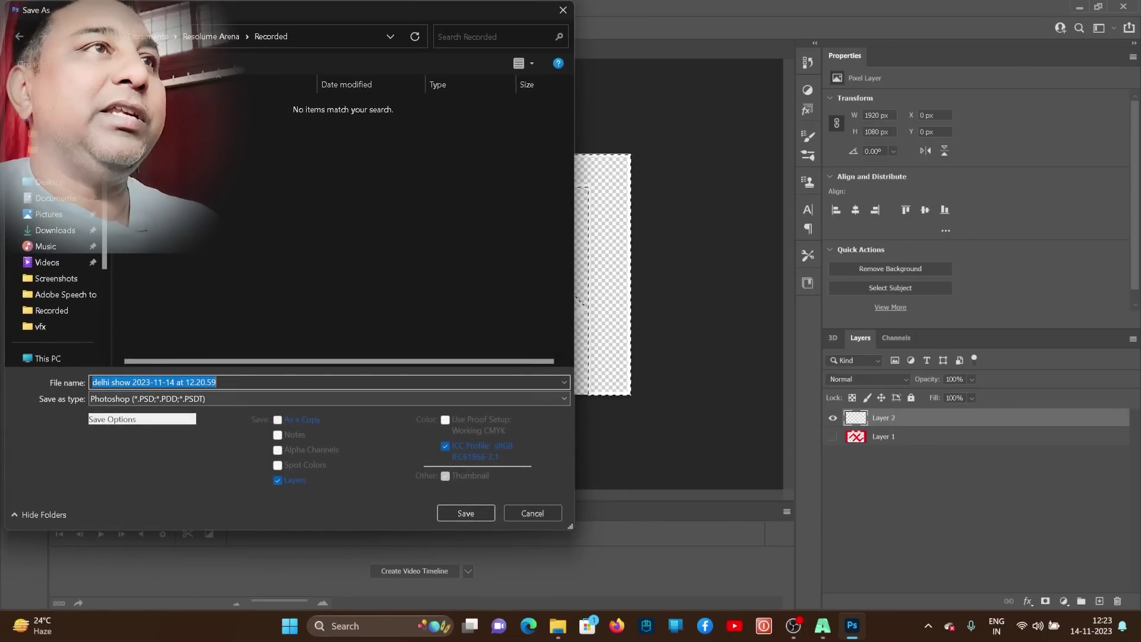
click(564, 399)
click(238, 357)
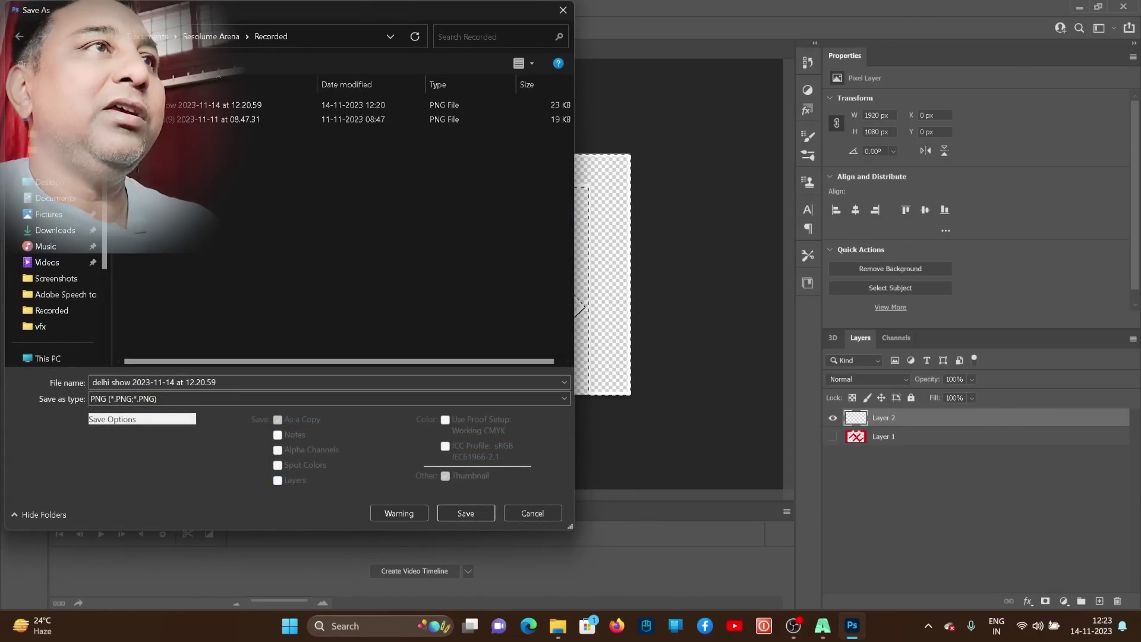
key(shift+Tab)
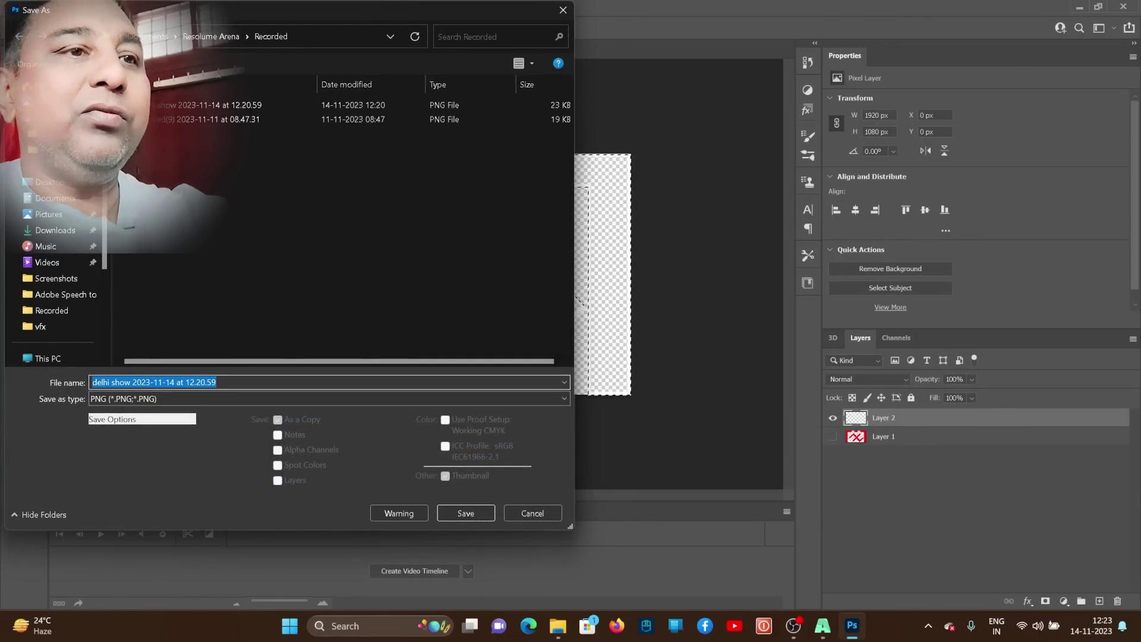
text(bnnhjyu)
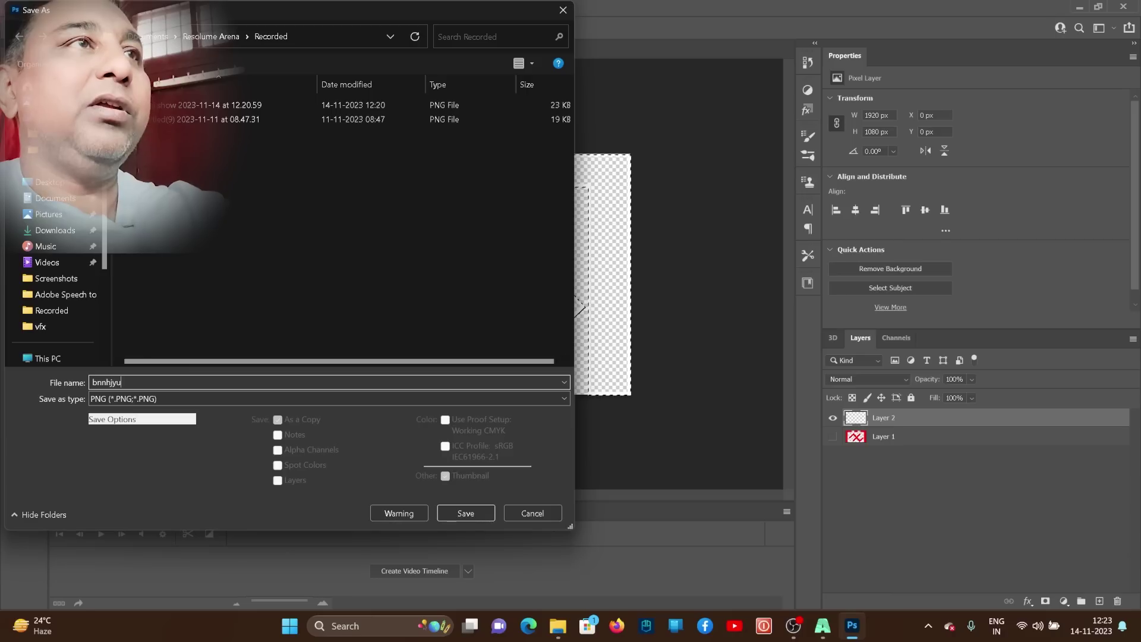
click(49, 182)
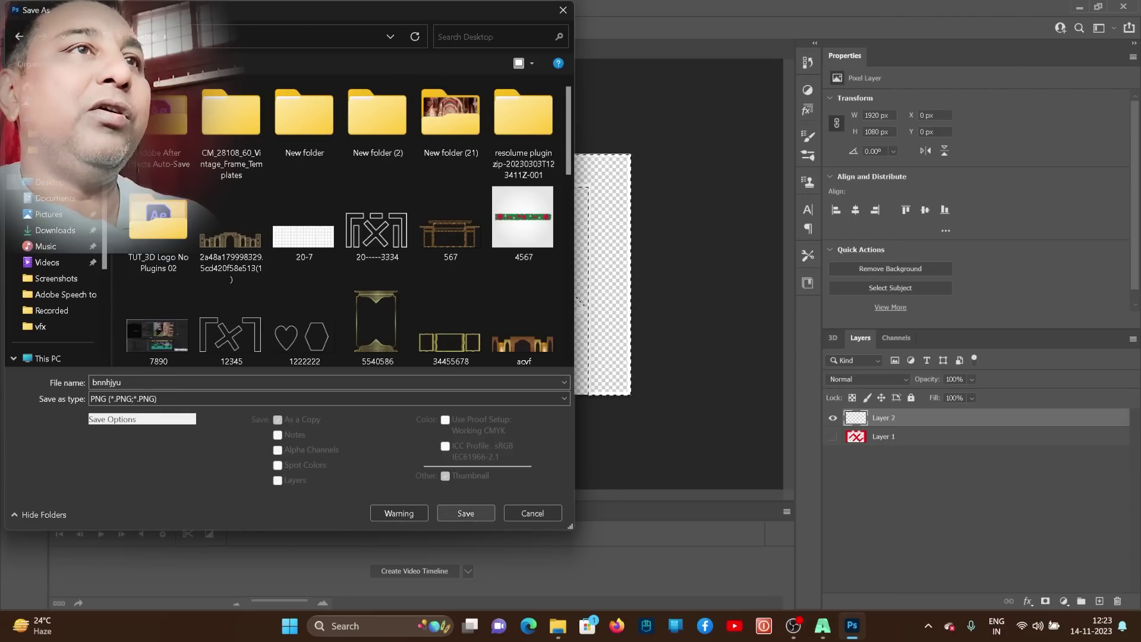
key(Return)
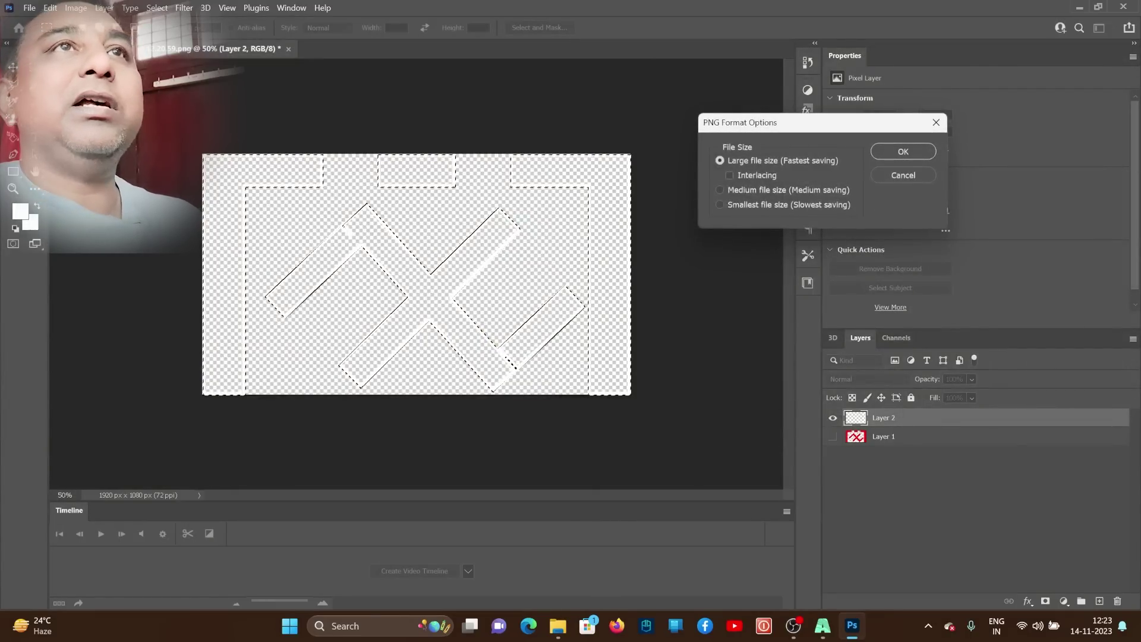
key(Return)
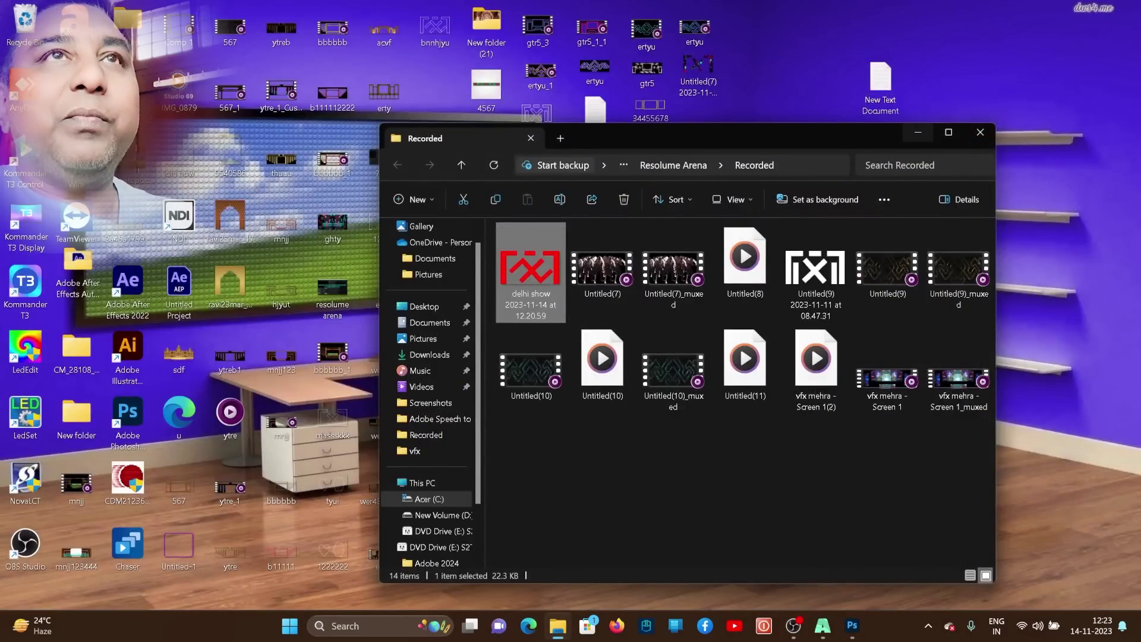
Step: Return to Resolume Arena, select the red Solid Color clip, and show Layer 3's settings
key(super+d)
click(822, 625)
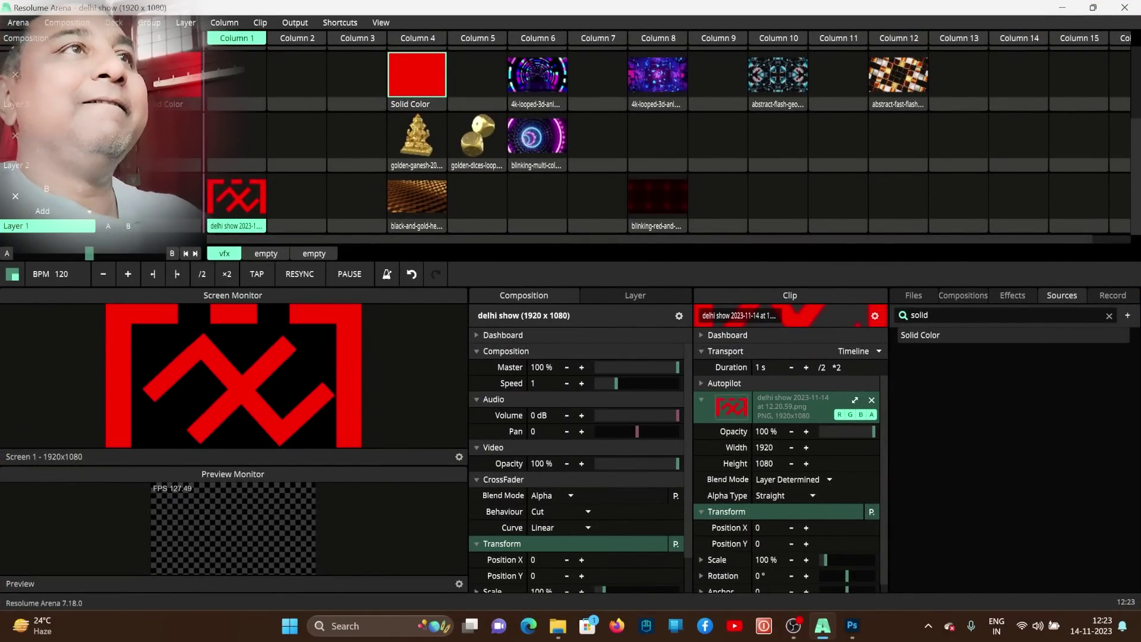
click(297, 199)
click(416, 77)
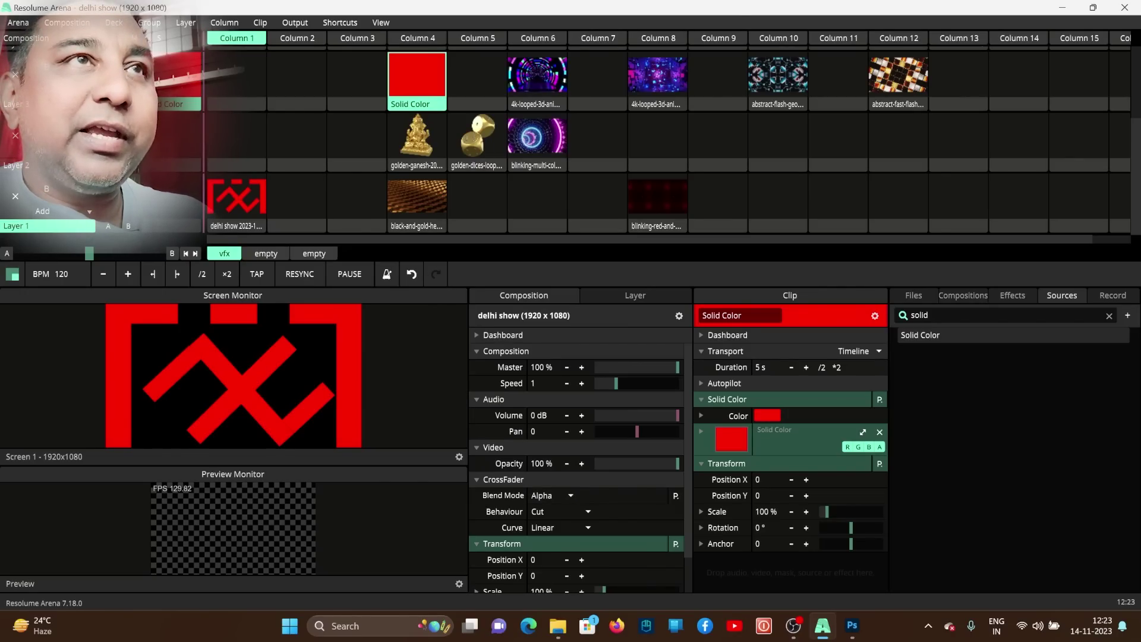
click(15, 104)
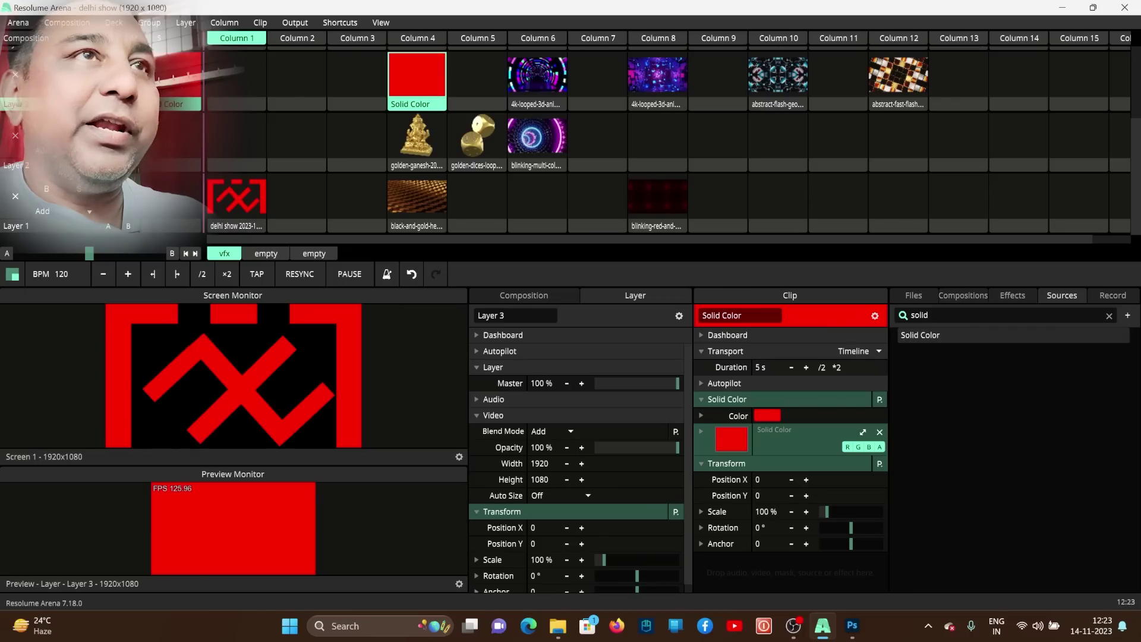
Step: Collapse Layer 3's panel sections and drag the Mask effect from Effects search 'mas' onto it
click(493, 367)
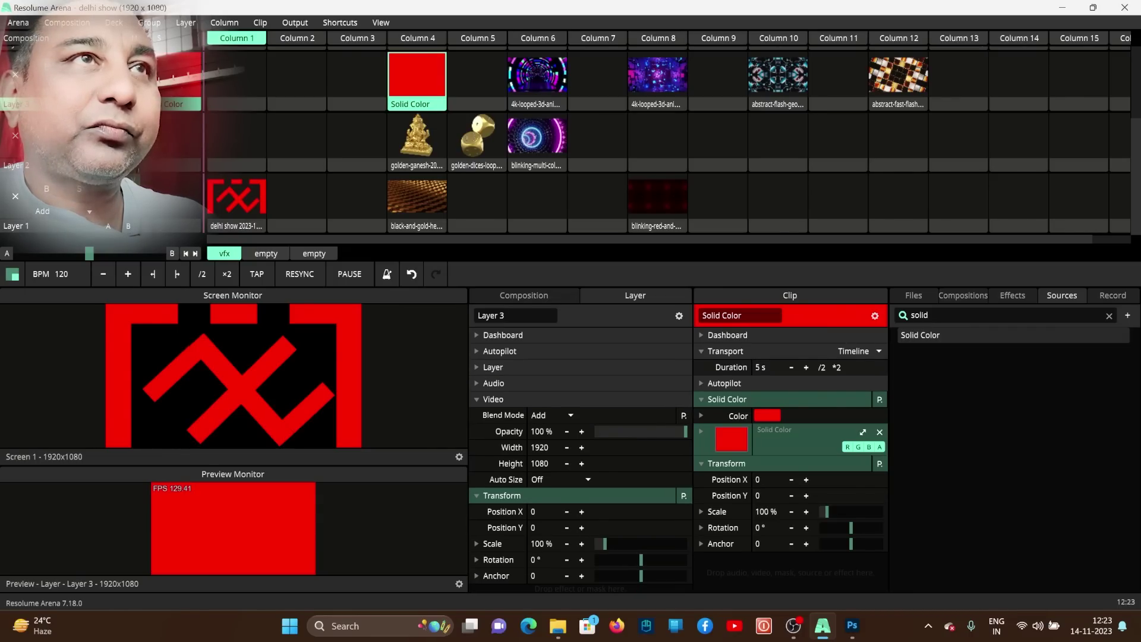
click(492, 399)
click(493, 415)
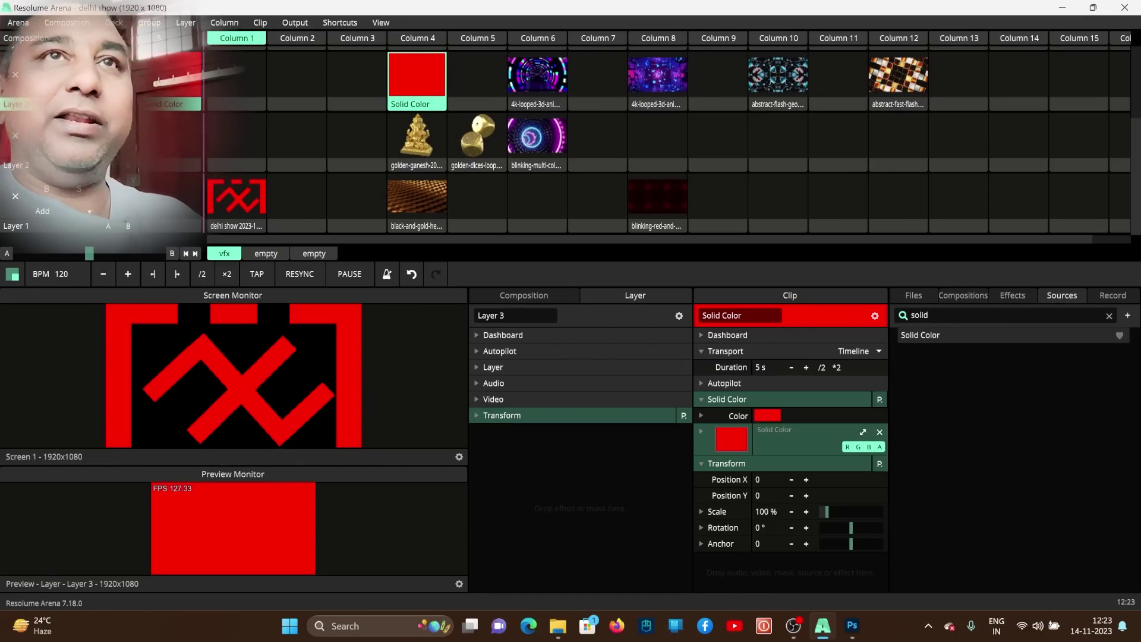
click(1013, 295)
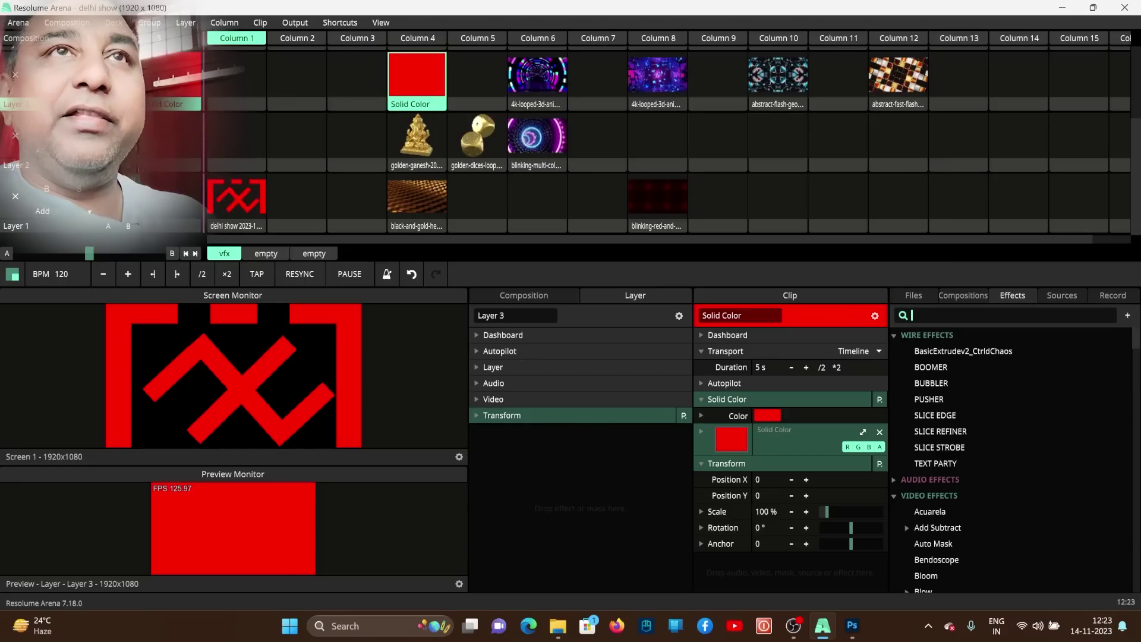
text(m)
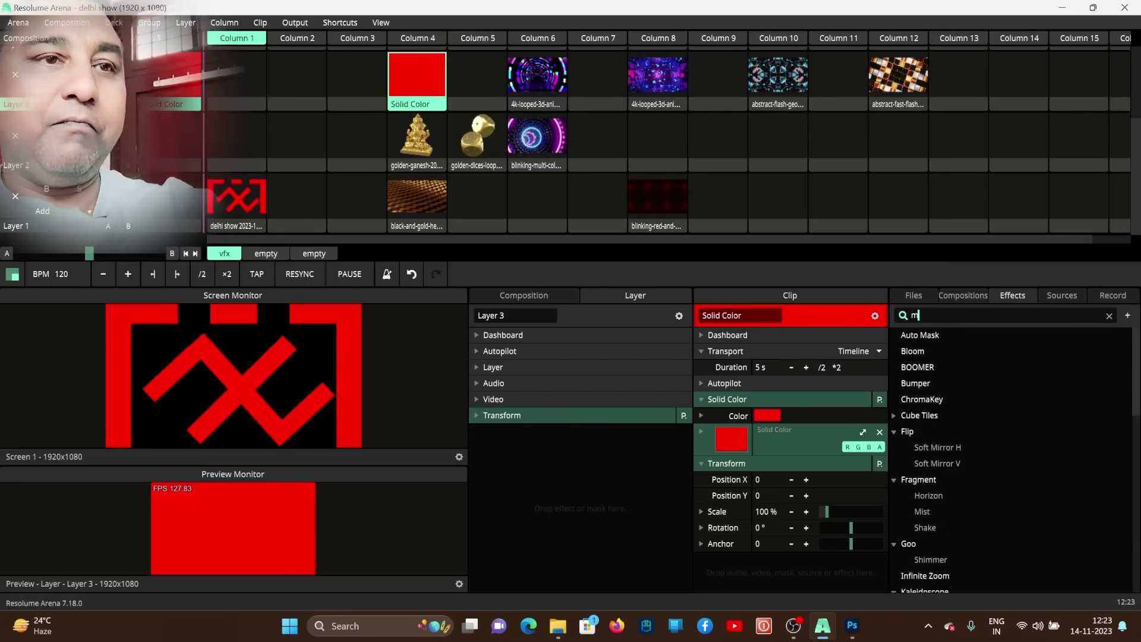
text(ask)
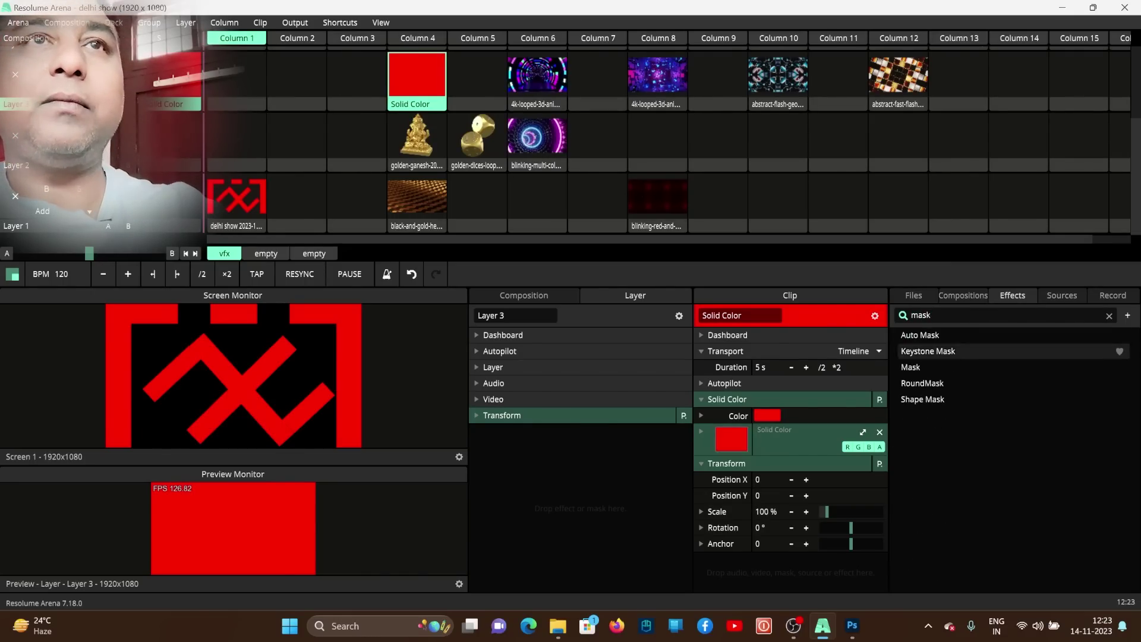
drag(910, 366, 511, 458)
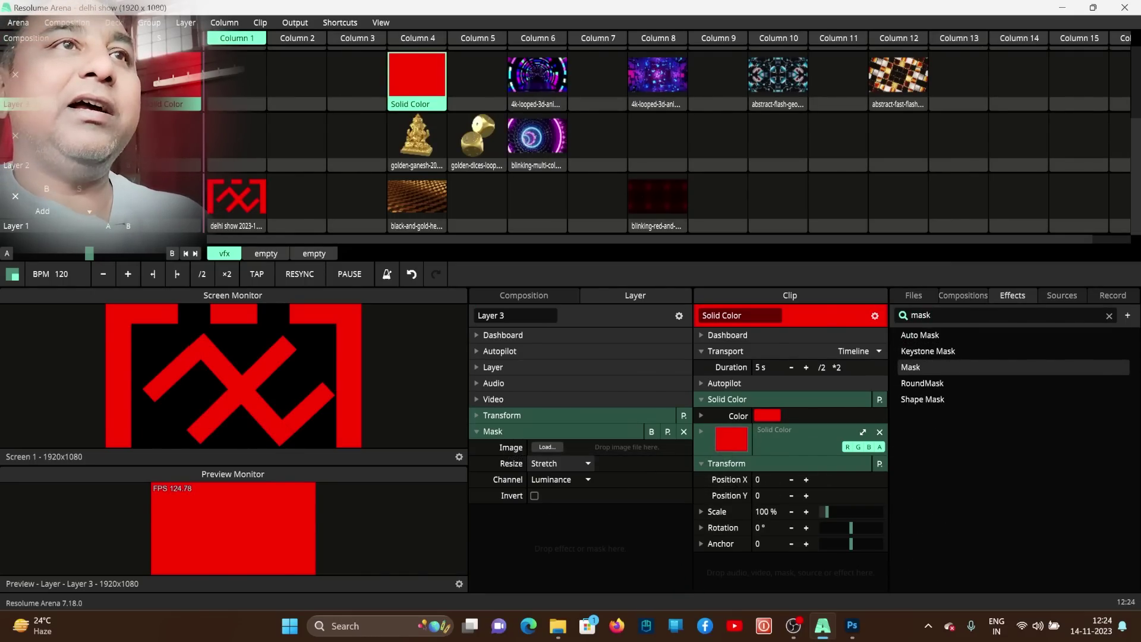
Step: Load bnnhjyu.png into Layer 3's Mask effect and set the mask channel to Alpha
click(547, 447)
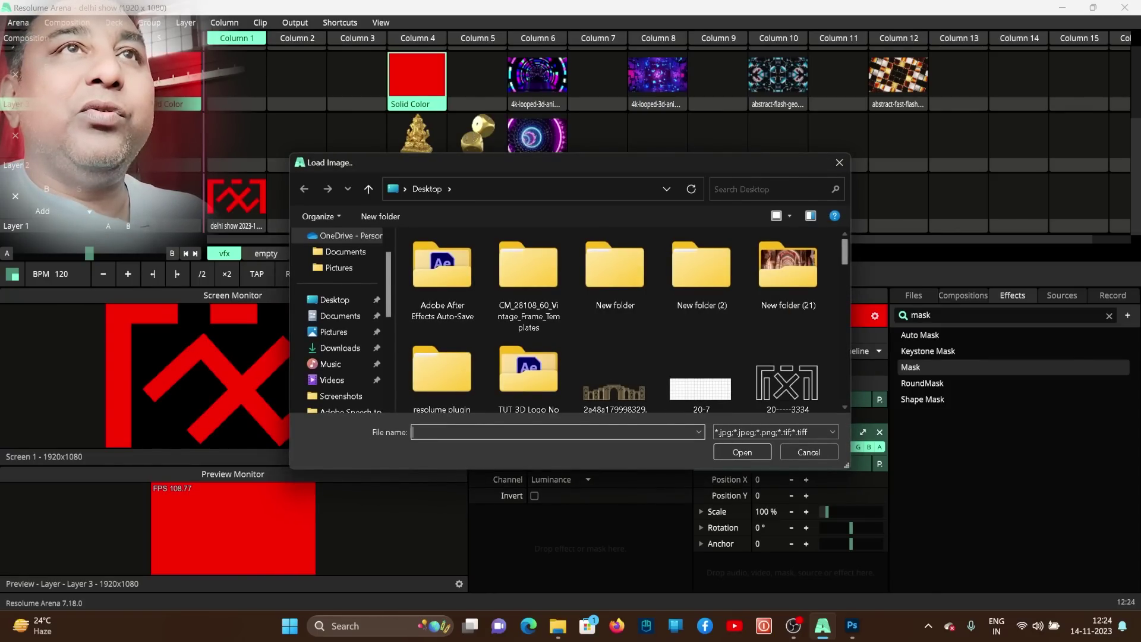
scroll(618, 321, down, 2)
scroll(618, 321, down, 1)
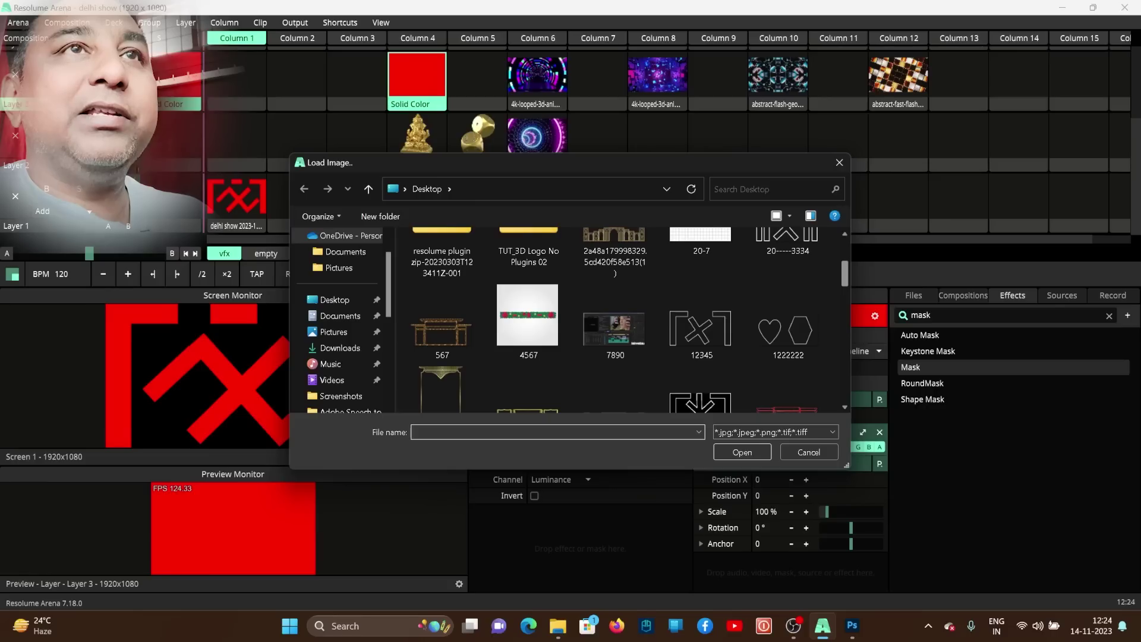
scroll(618, 321, down, 1)
scroll(615, 327, down, 1)
scroll(615, 327, down, 1)
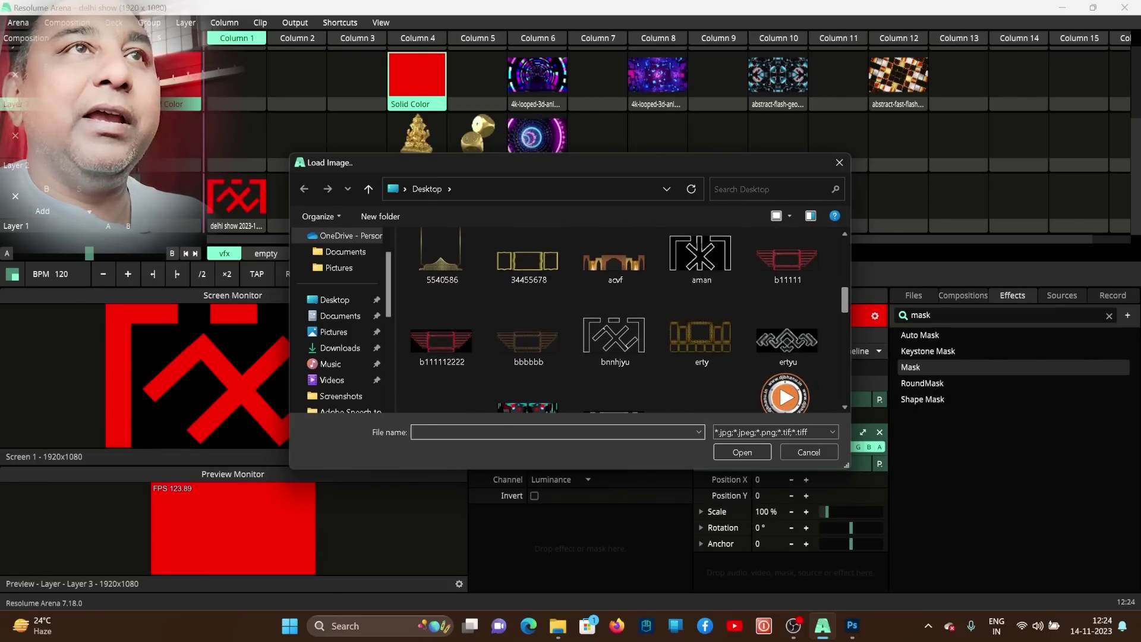
click(615, 330)
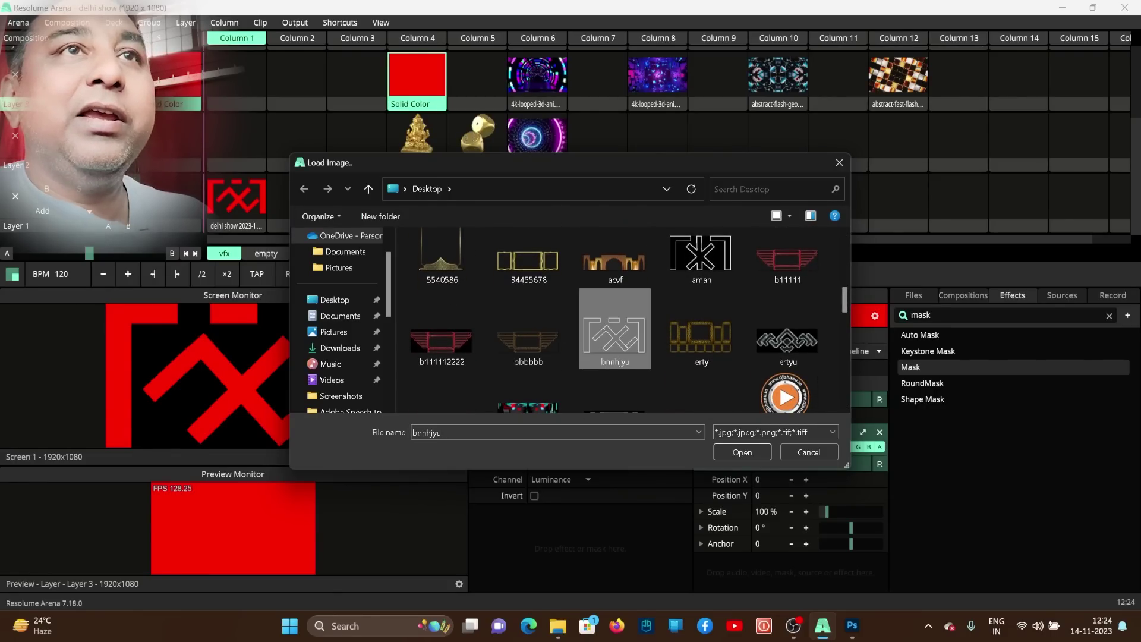
click(742, 452)
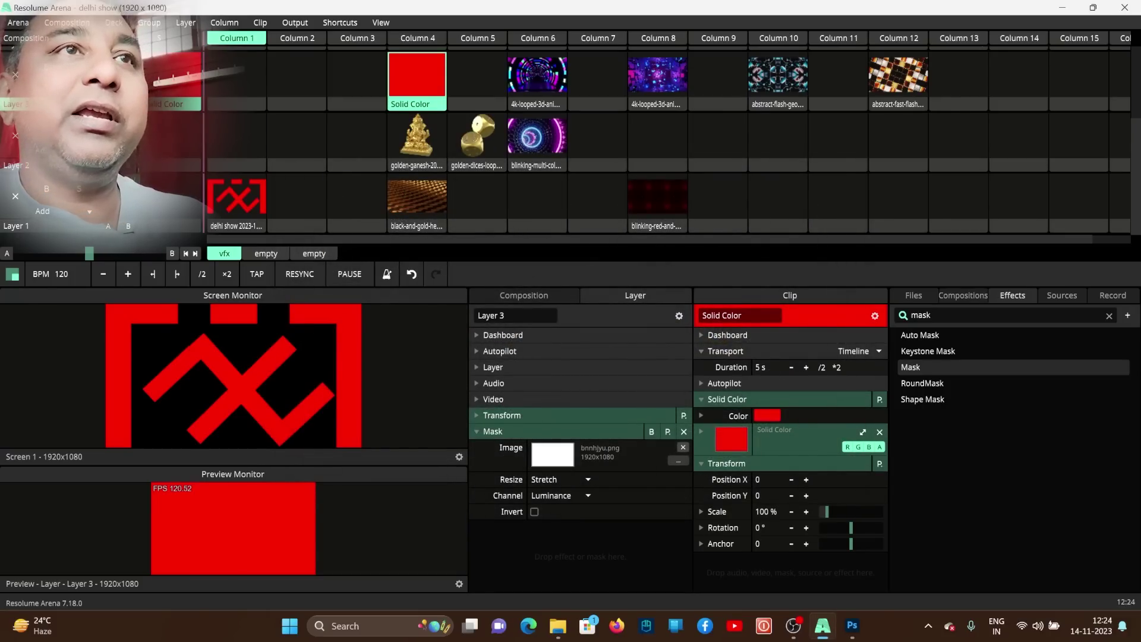
click(559, 495)
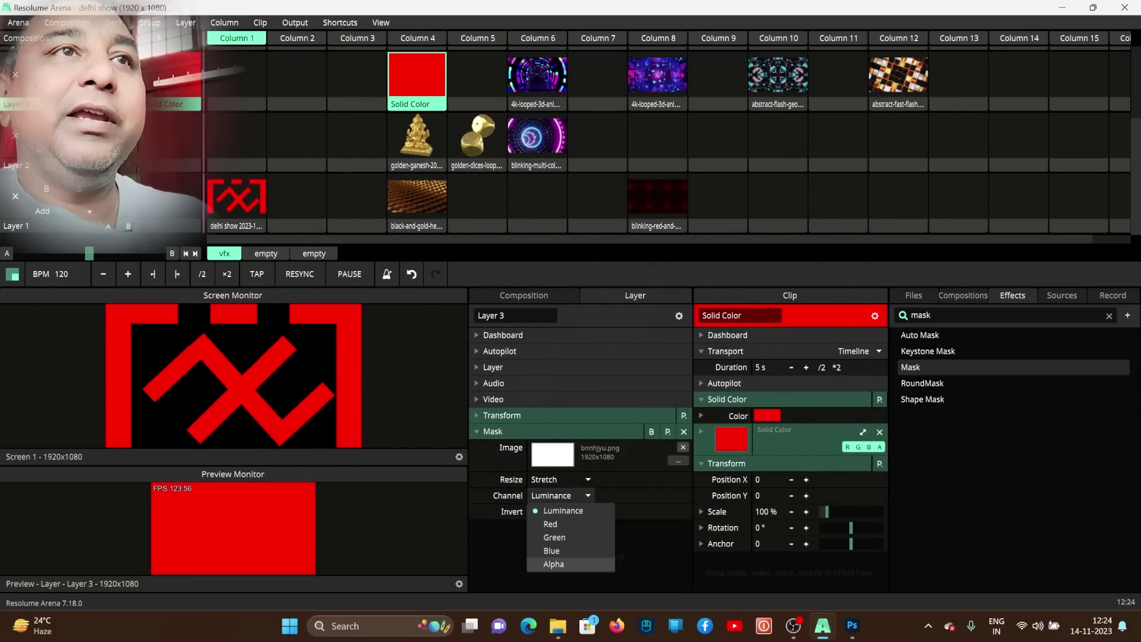
click(553, 563)
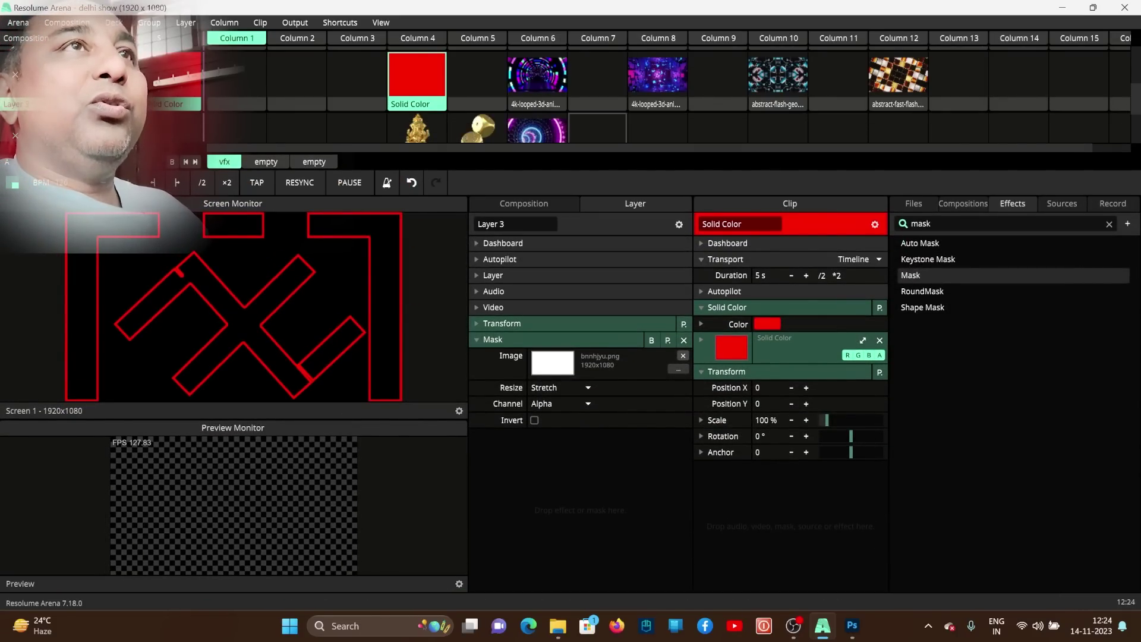
Step: Test and stop the blinking multi-colour clip, then launch the hexagon clip resized to fit the output
click(537, 128)
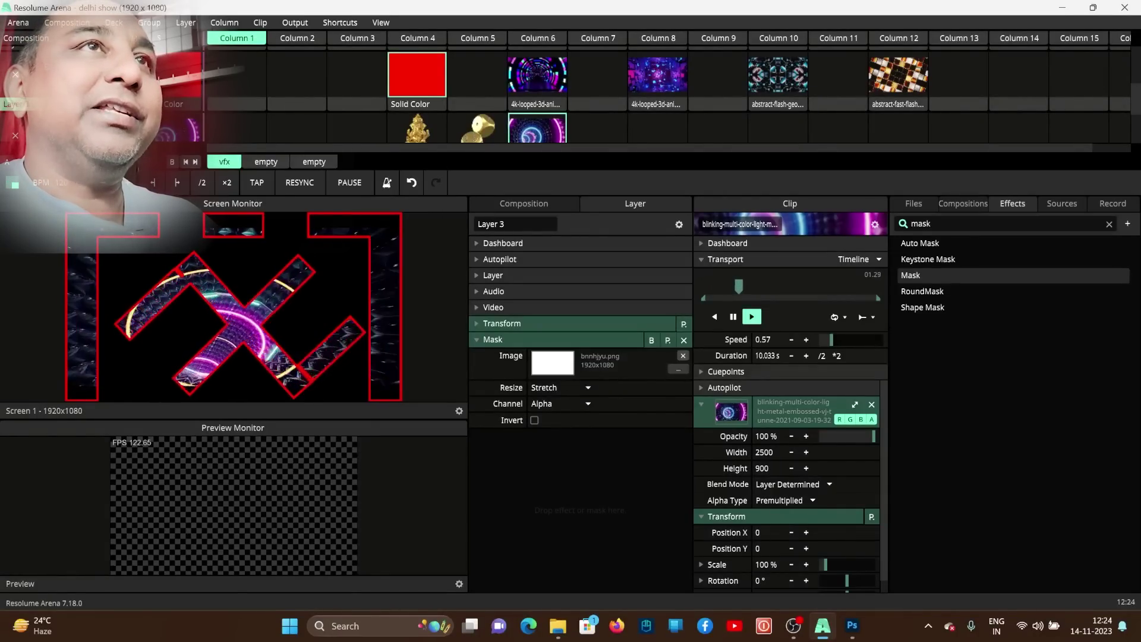
click(597, 128)
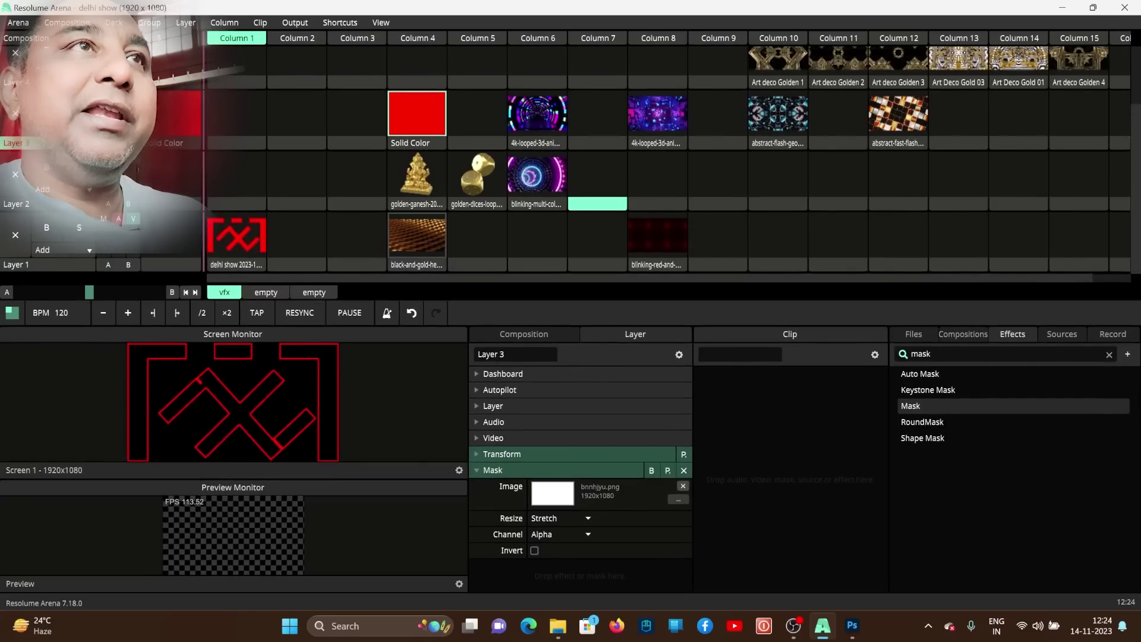
click(416, 235)
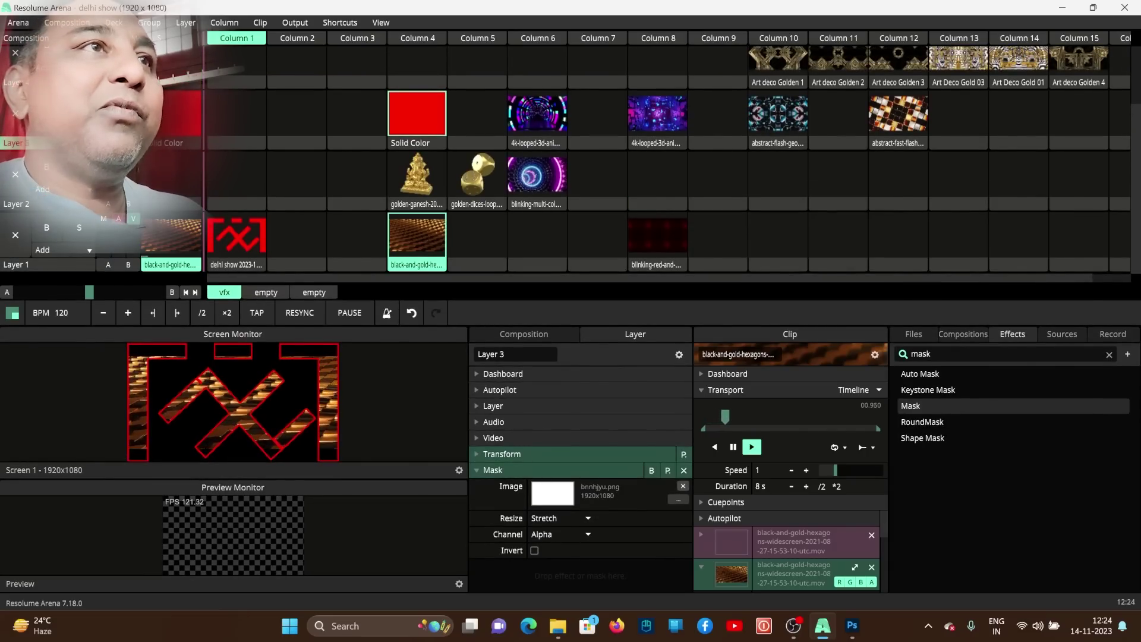
right_click(419, 238)
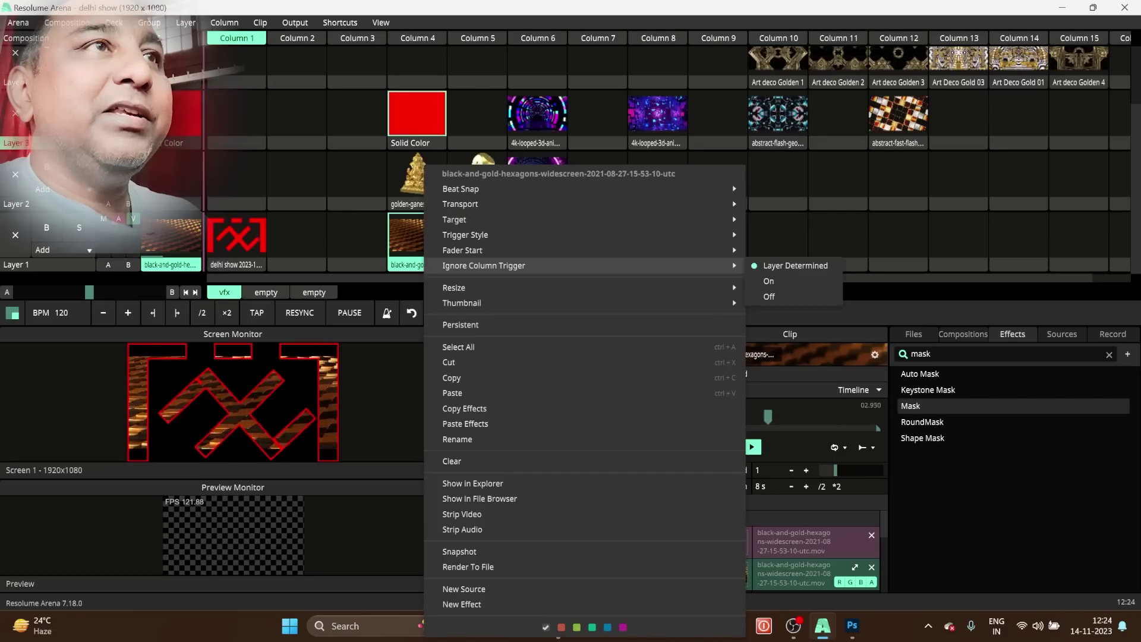
mouse_move(589, 287)
click(768, 302)
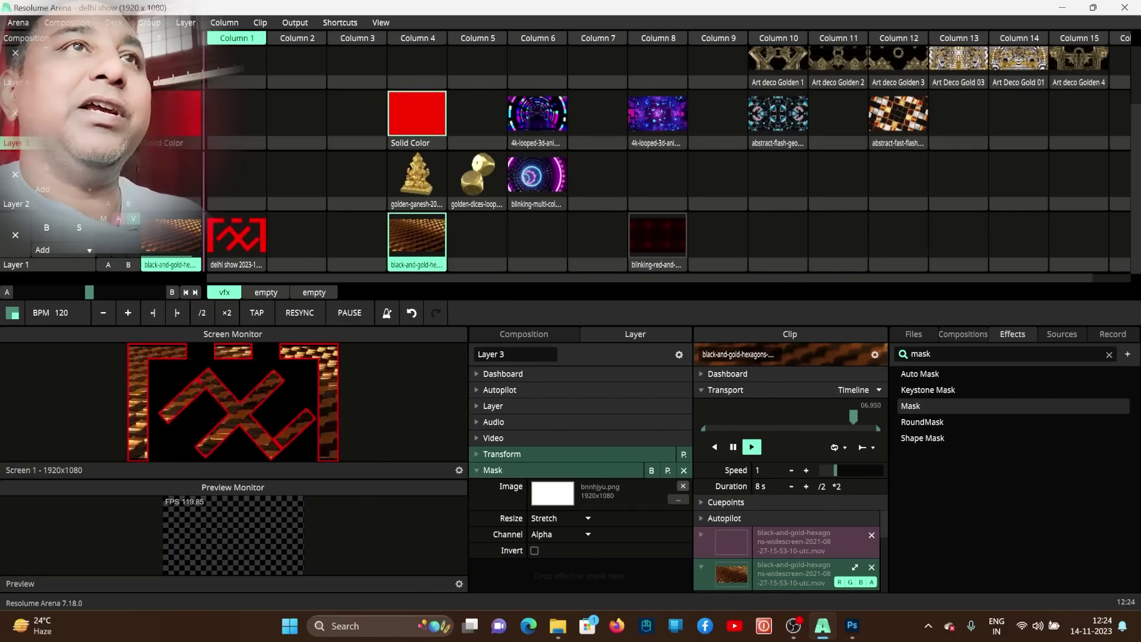
Step: Launch the red-and-blue clip resized to 1920×1080 and readjust the clip grid and panel split
click(657, 237)
right_click(657, 238)
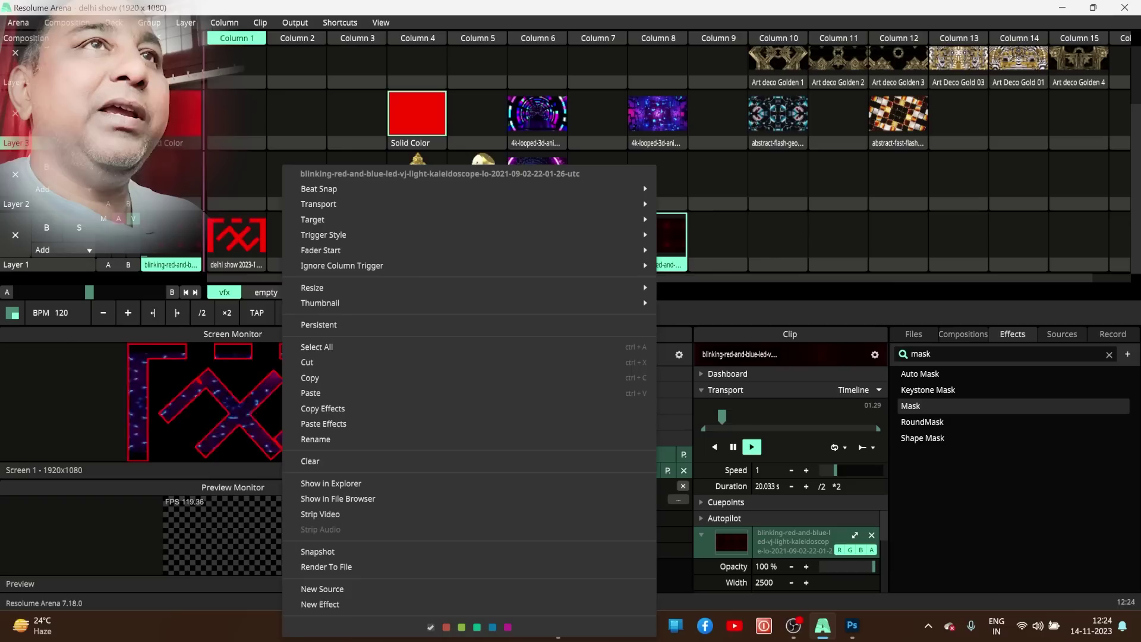
mouse_move(642, 288)
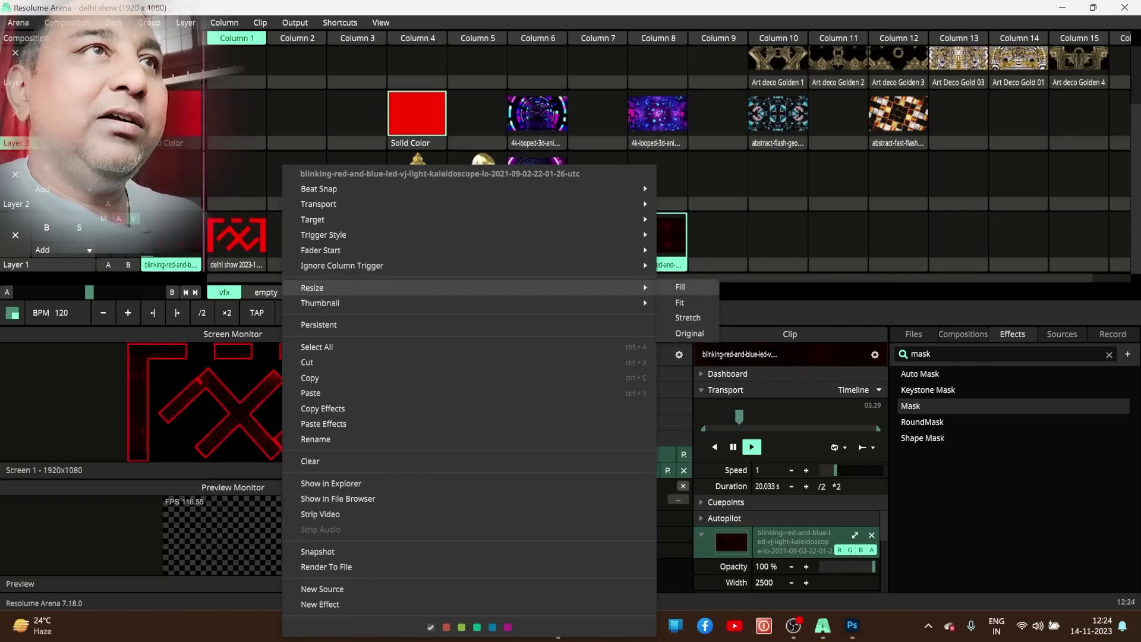
click(688, 317)
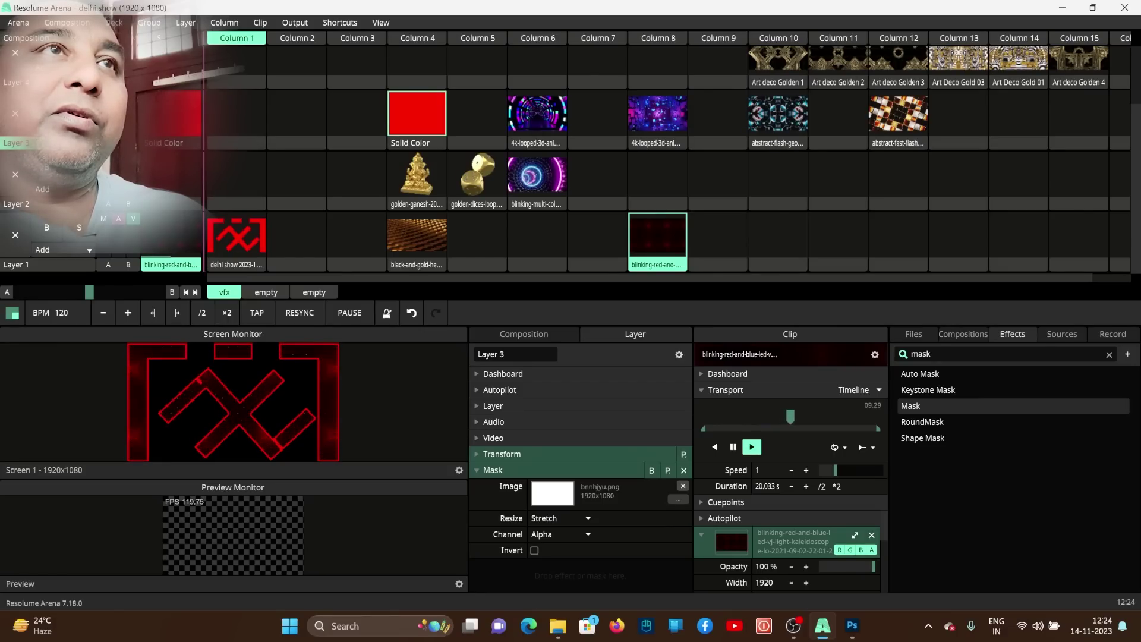
drag(292, 325, 291, 211)
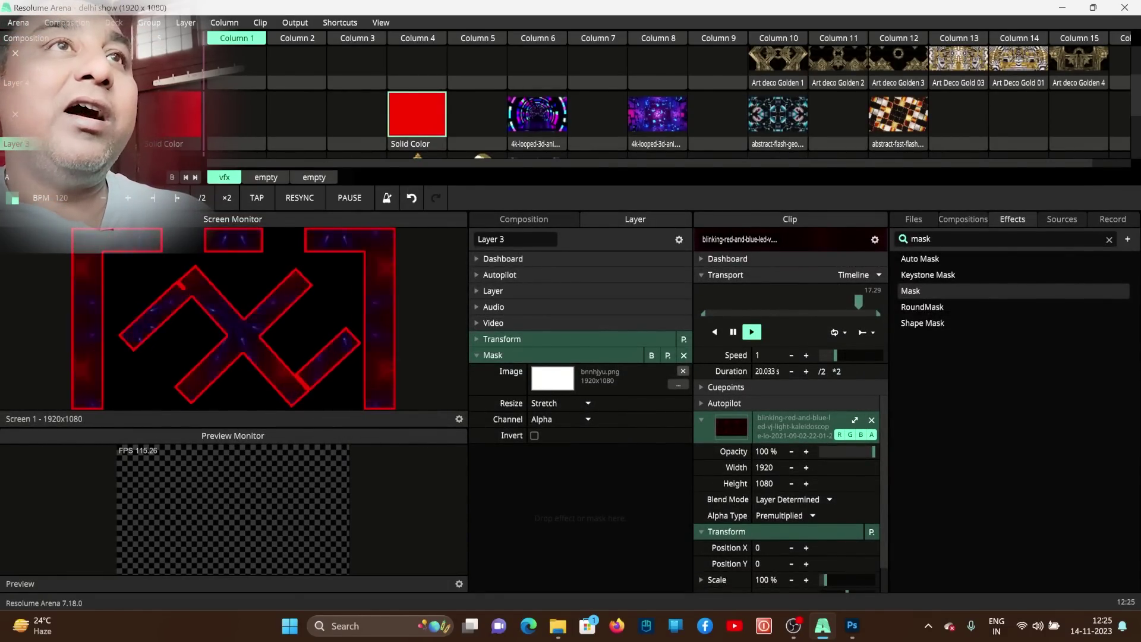
drag(291, 185, 291, 319)
Step: Stop Layer 1, launch the 4k looped 3D animation clip, and scale it to about 950%
click(598, 261)
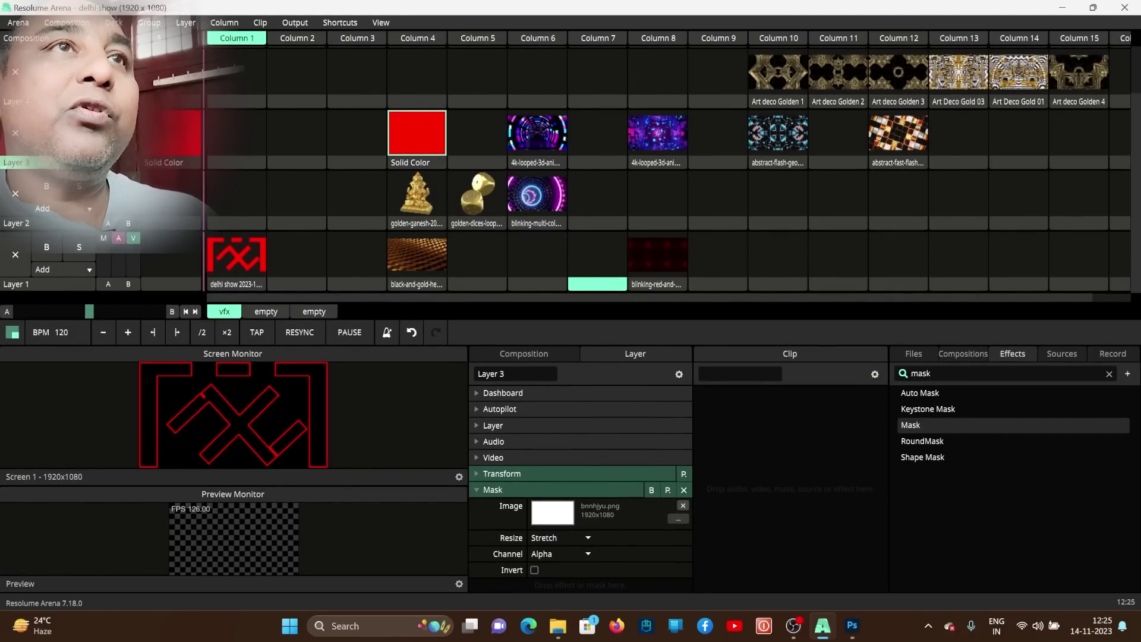
drag(291, 320, 291, 205)
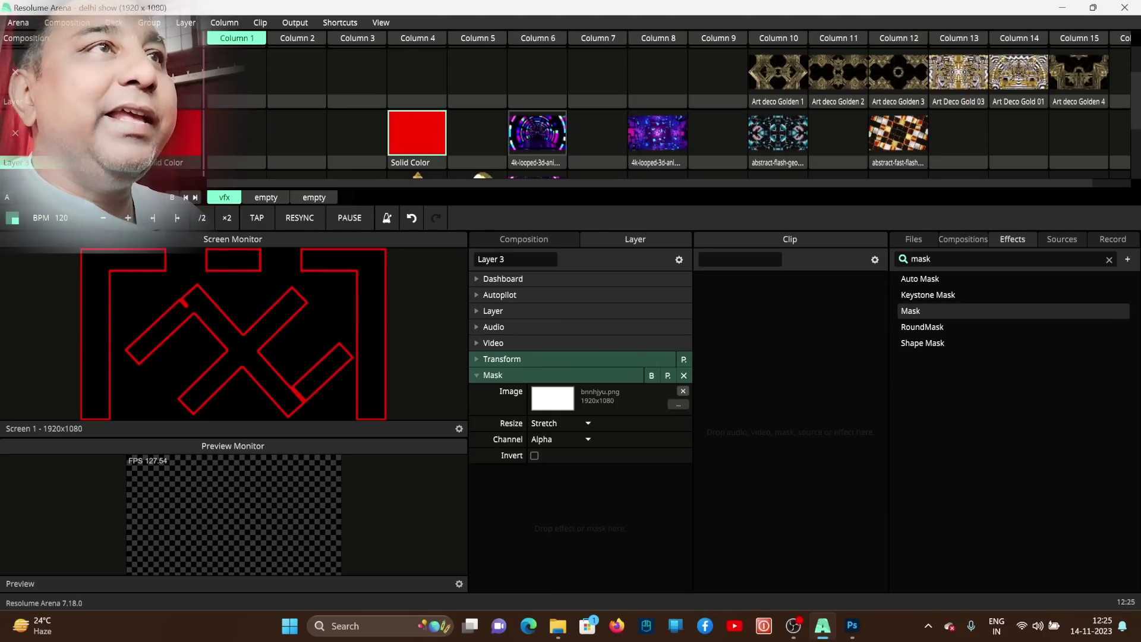
click(537, 134)
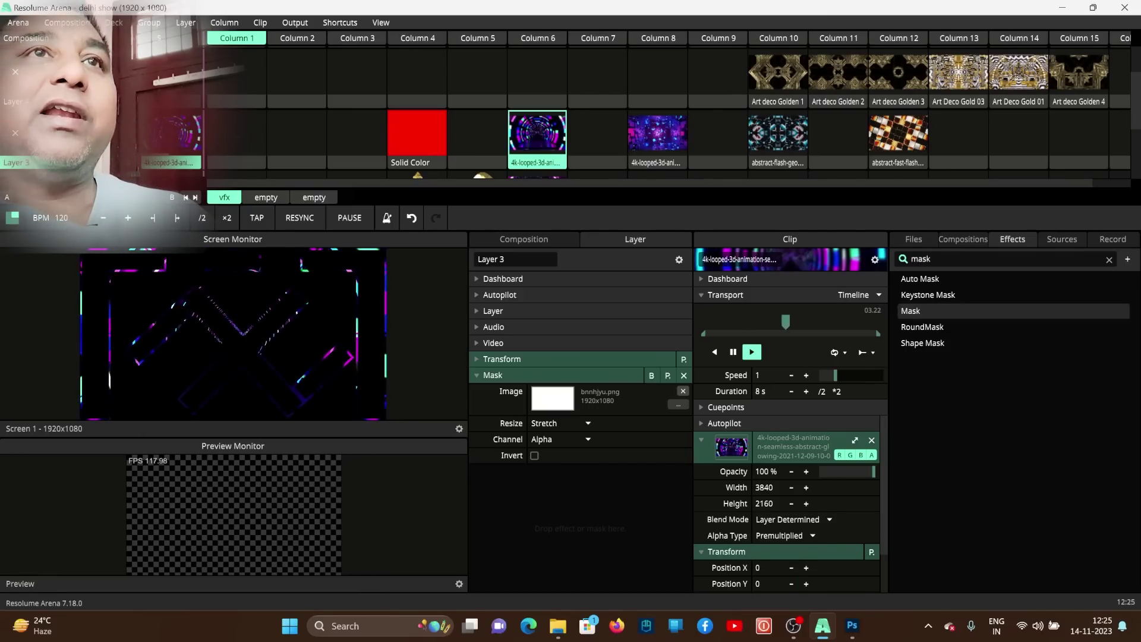
scroll(805, 503, down, 3)
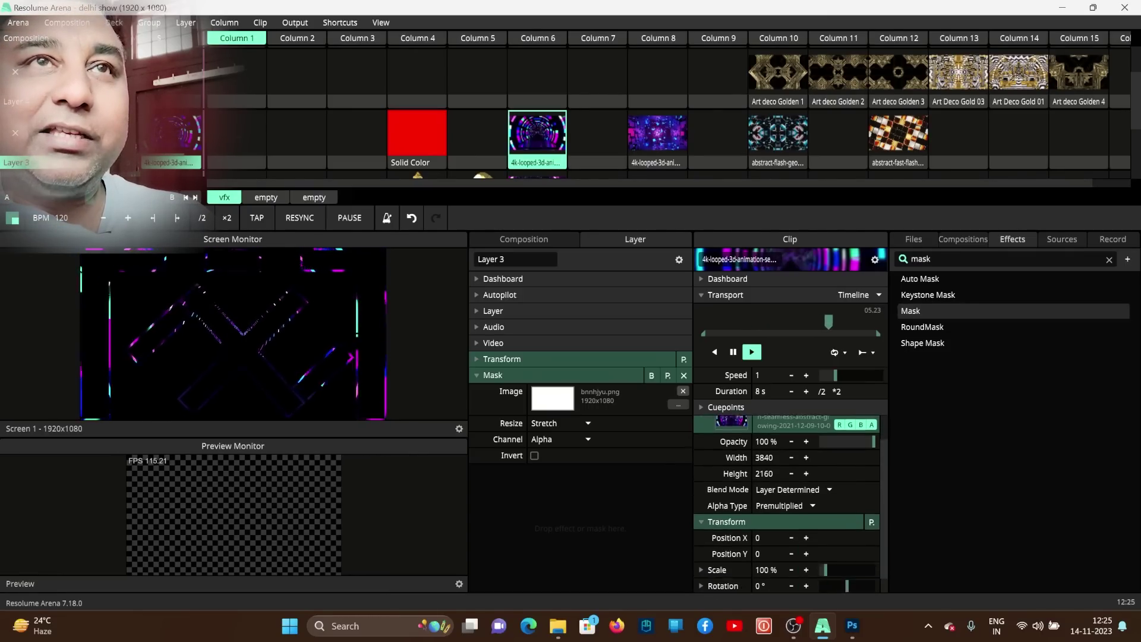
drag(824, 551, 871, 551)
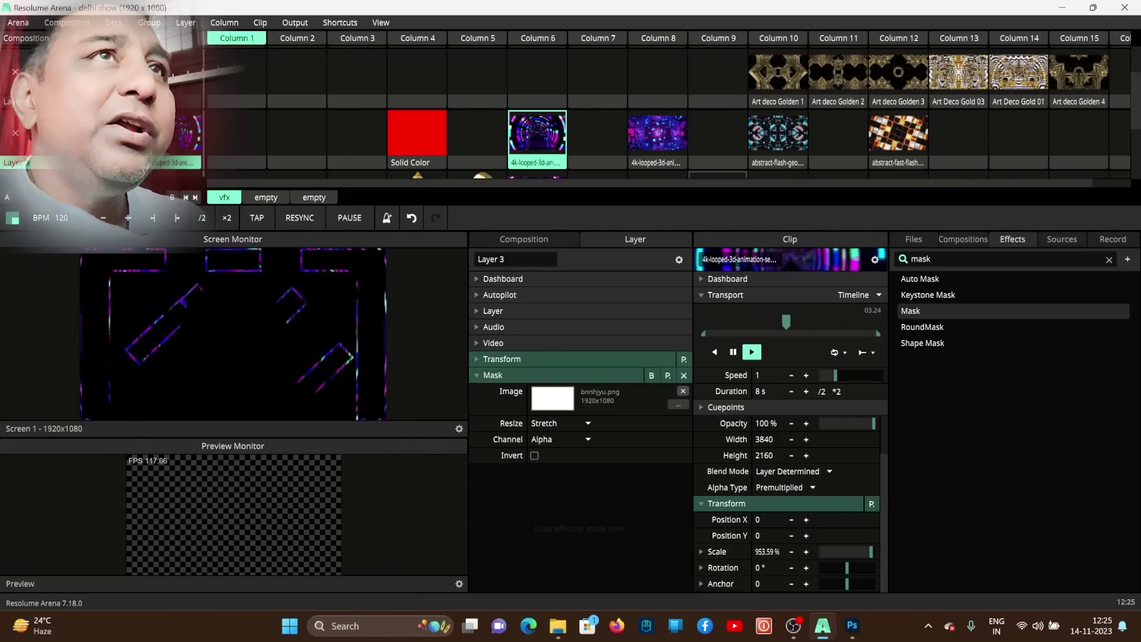
Step: Play the Column 8 loop with faster speed, then switch to the Column 10 abstract flash geometric clip
click(657, 132)
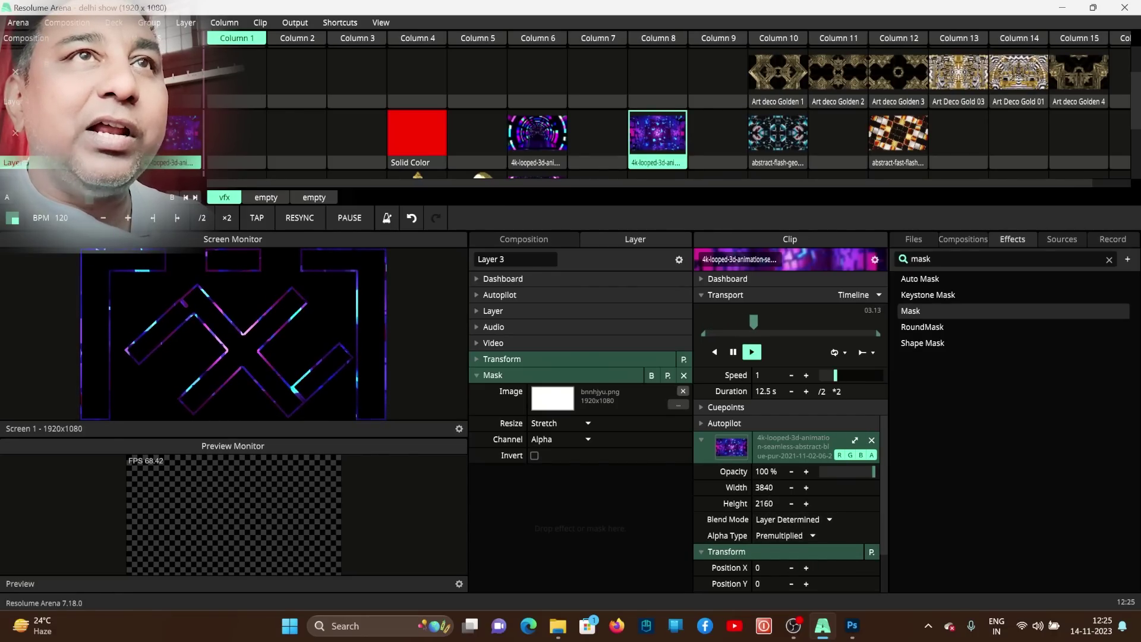
drag(834, 352, 854, 351)
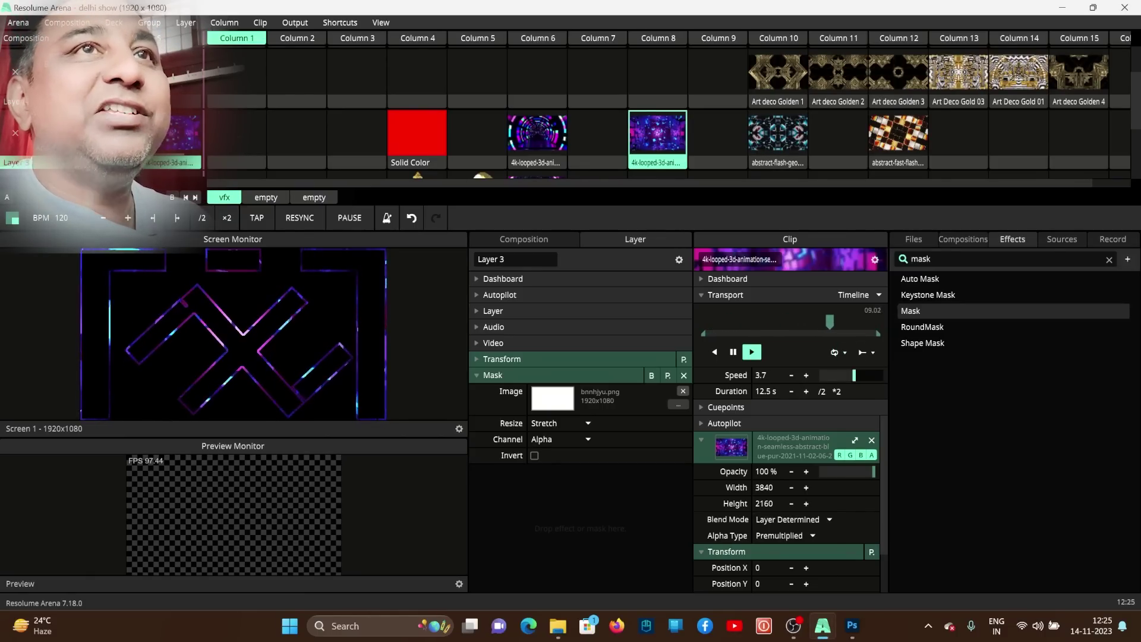
click(777, 134)
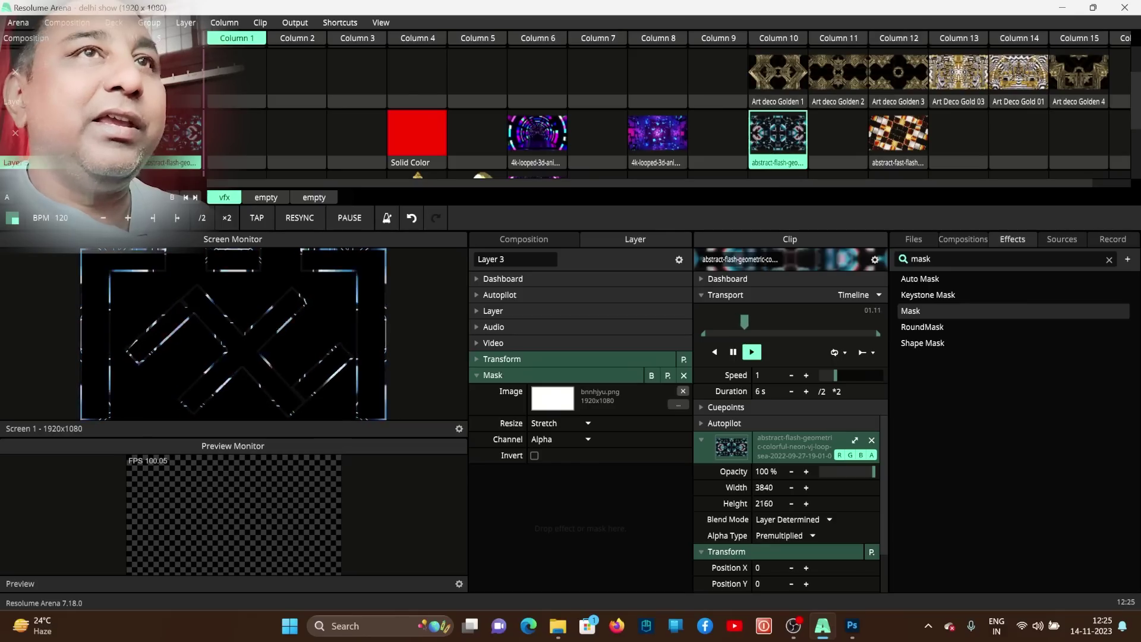
Step: Scale the Column 10 clip to about 600% and speed up its playback
scroll(790, 505, down, 2)
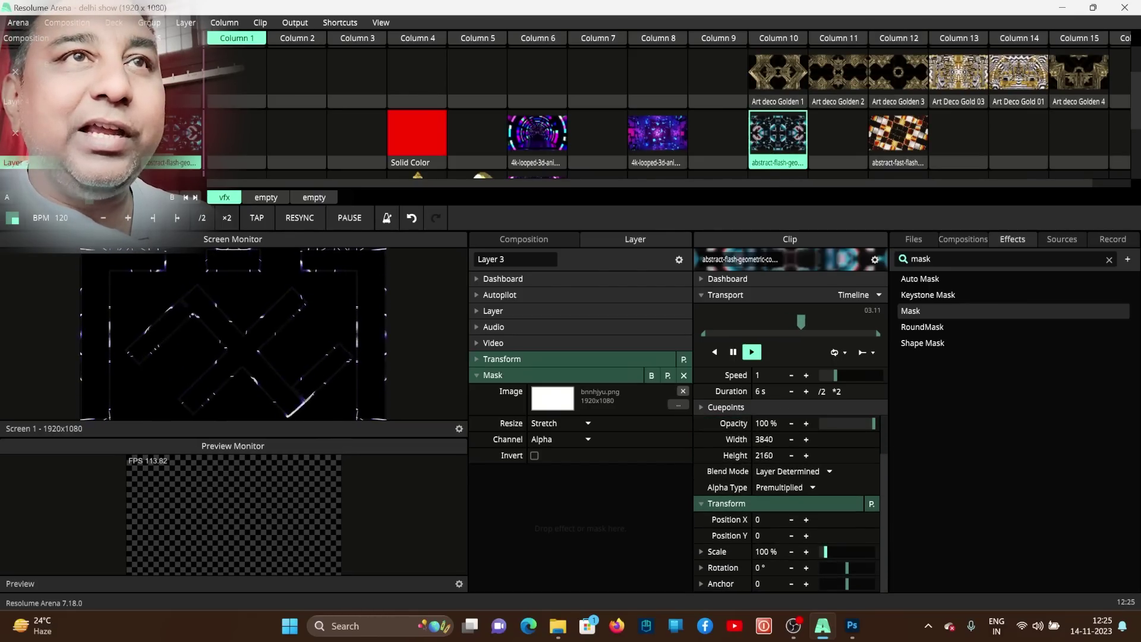
drag(825, 551, 852, 552)
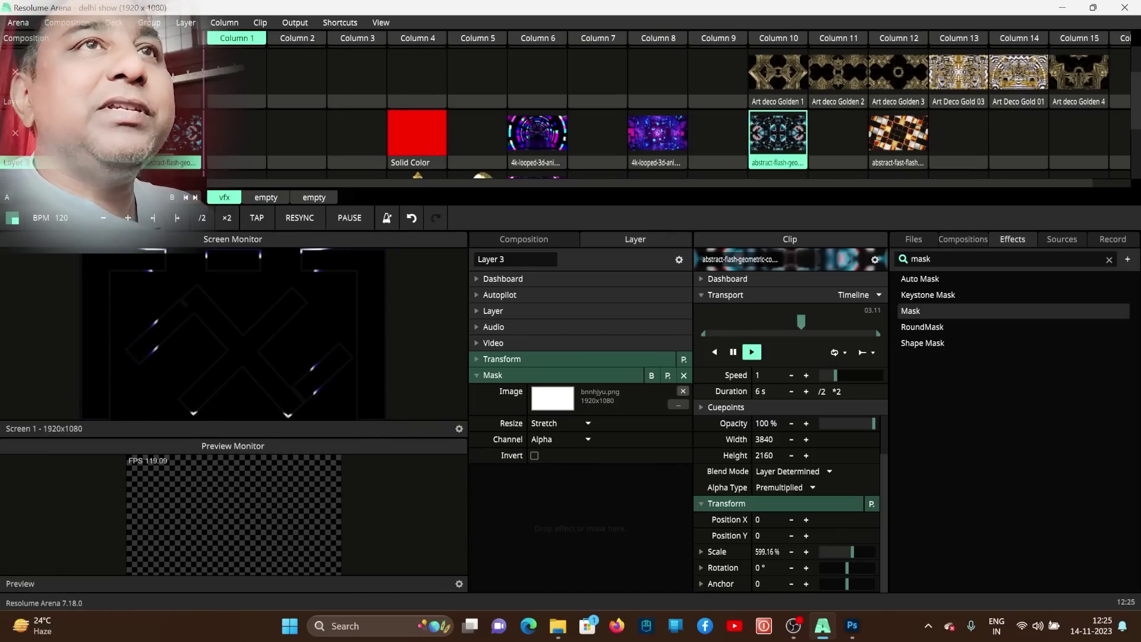
drag(835, 375, 843, 375)
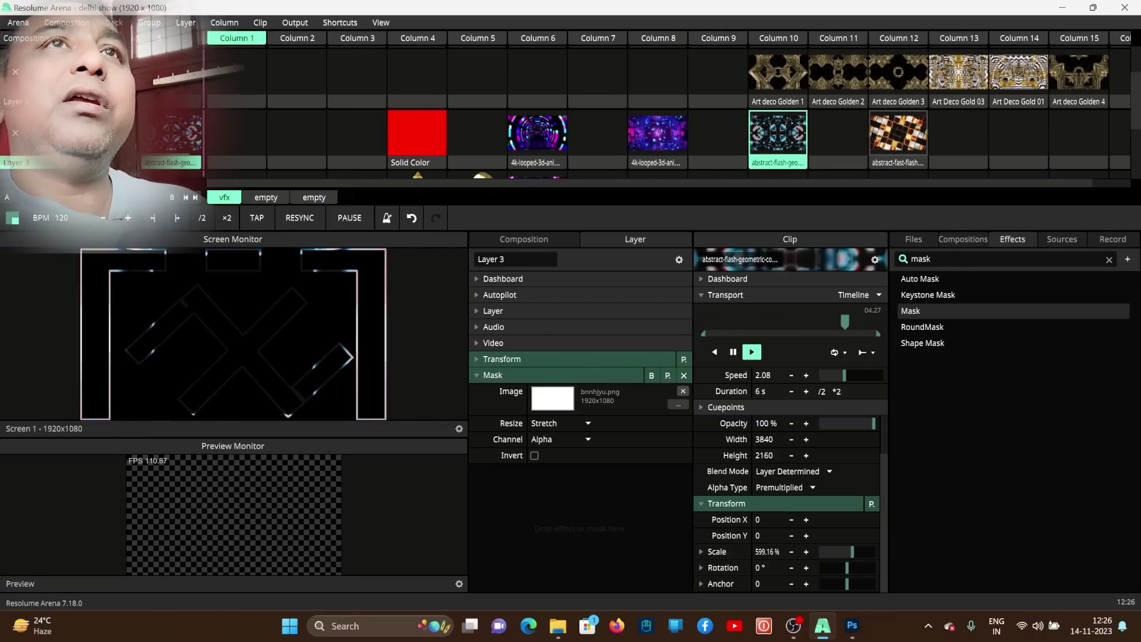
Step: Play the Column 12 abstract fast flash clip at 472.57% scale and expand the clip grid
click(898, 137)
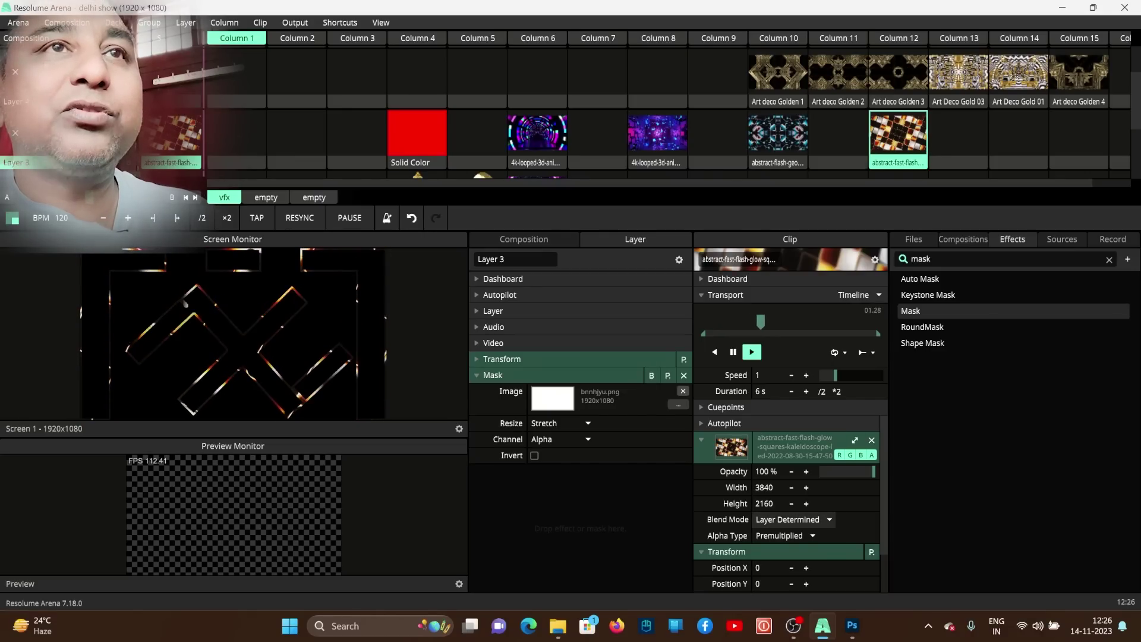
scroll(787, 505, down, 2)
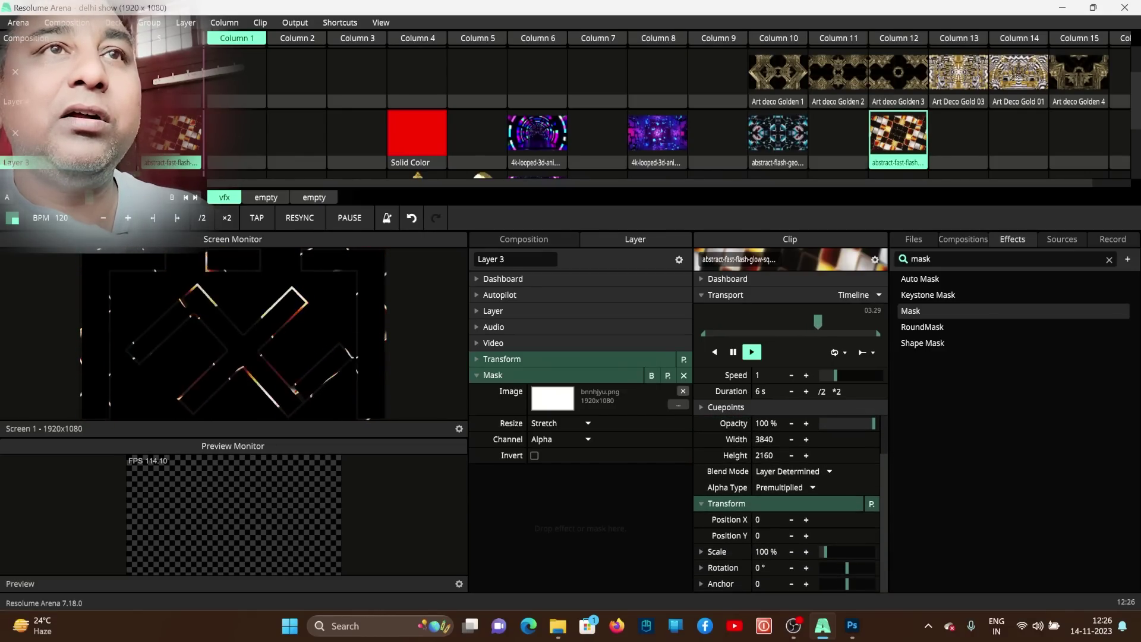
drag(824, 551, 845, 551)
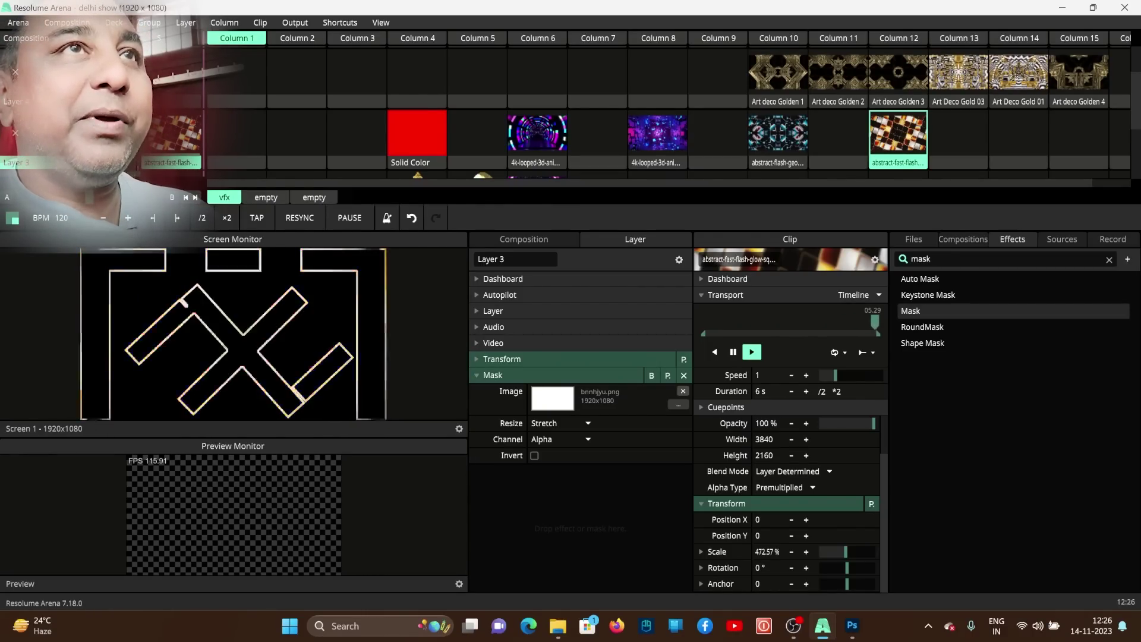
drag(594, 205, 594, 371)
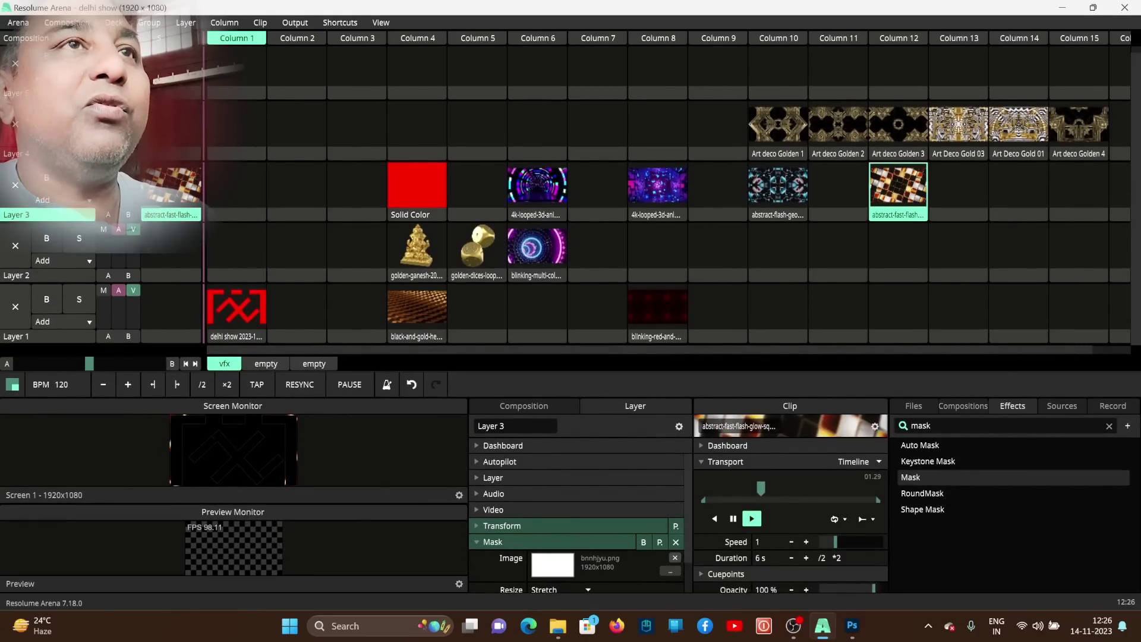
Step: Shrink the clip grid and collapse the Mask section in Layer 3's panel
drag(594, 371, 594, 226)
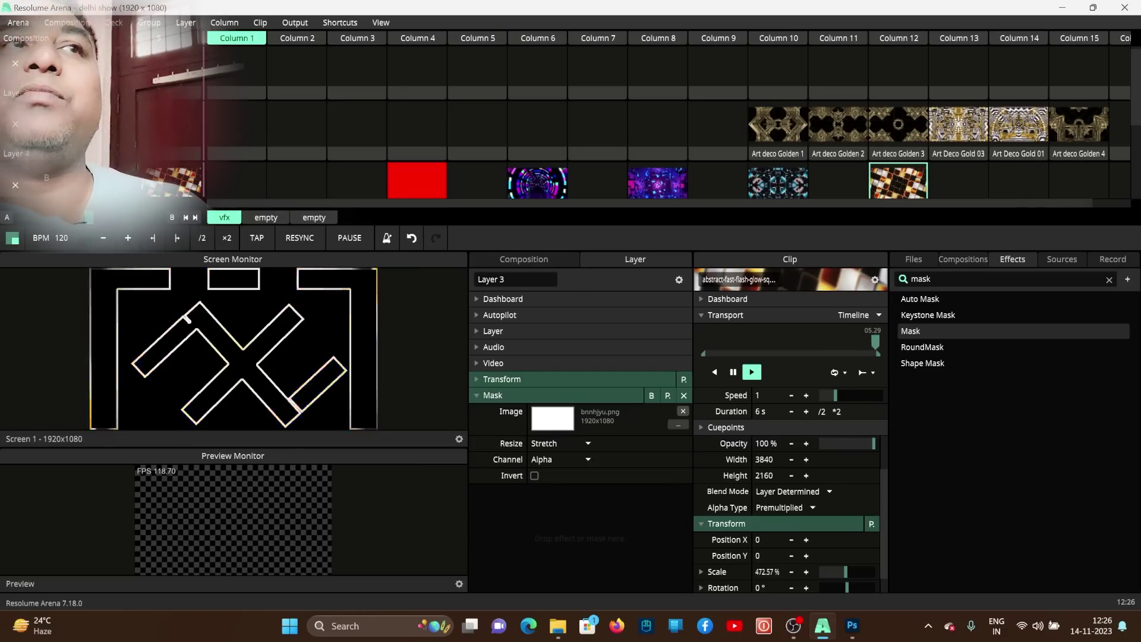
click(492, 396)
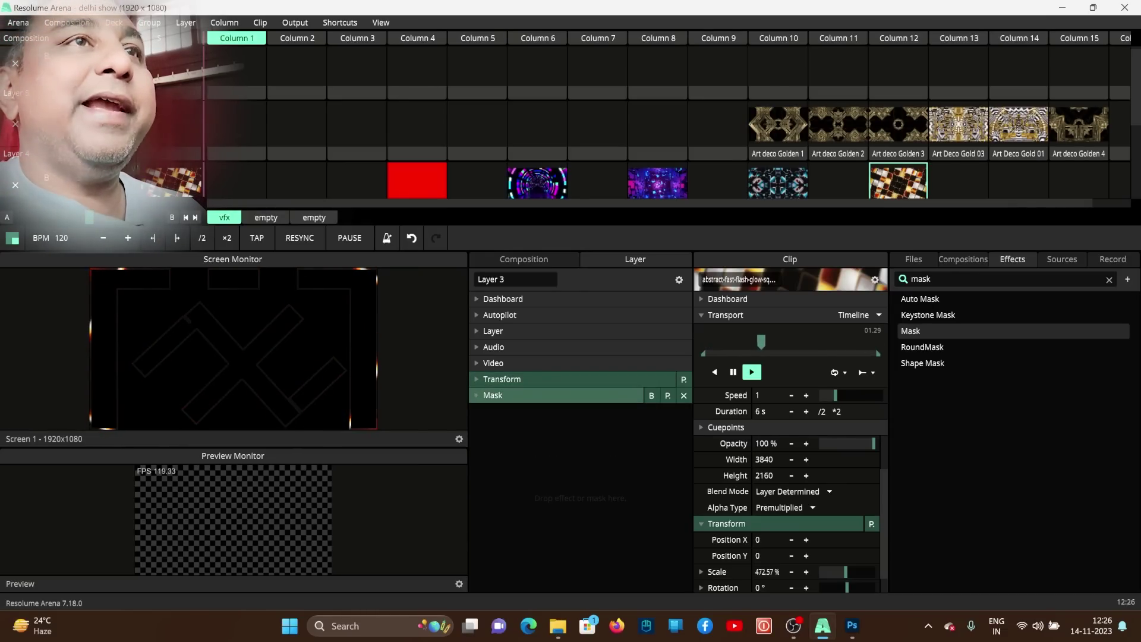